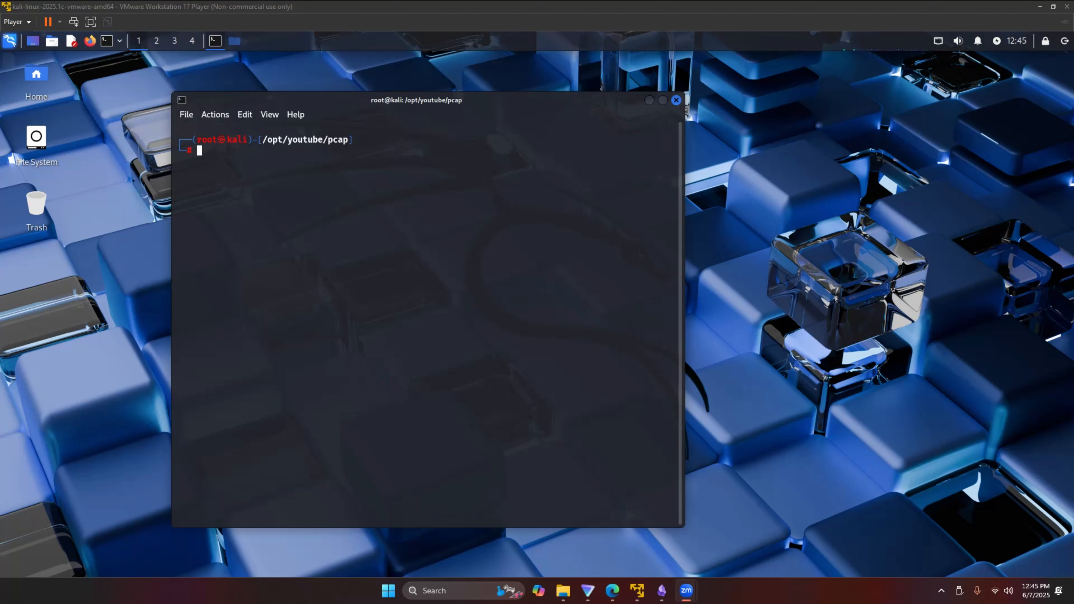
- List the files in the current /opt/youtube/pcap directory
left_click(559, 204)
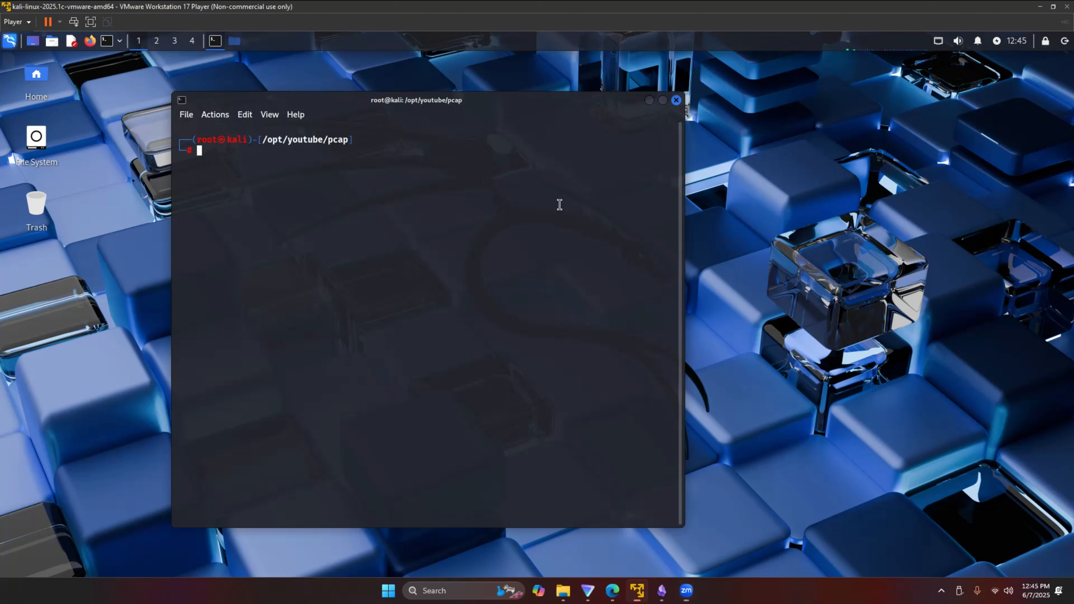
type("ls")
key("Return")
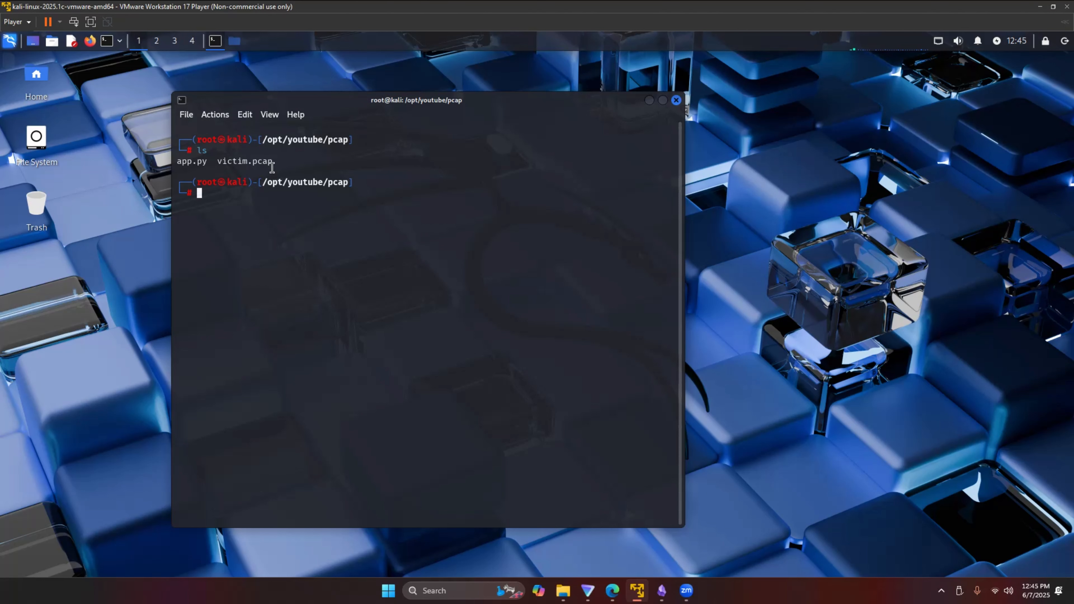
- Open victim.pcap in Wireshark from the terminal and maximize its window
type("wires")
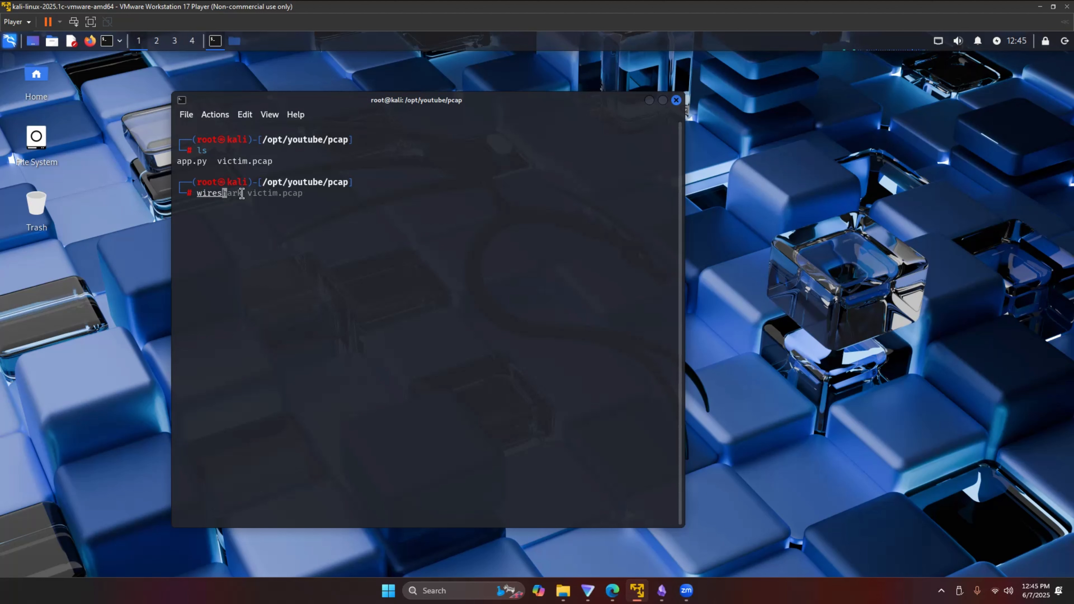
key("Right")
key("Return")
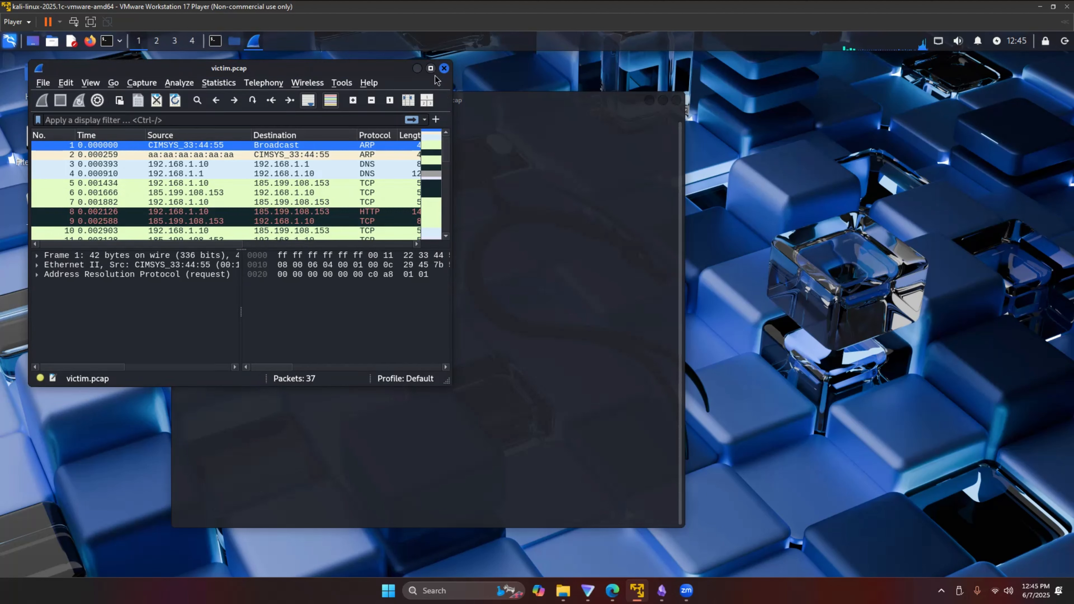
left_click(431, 69)
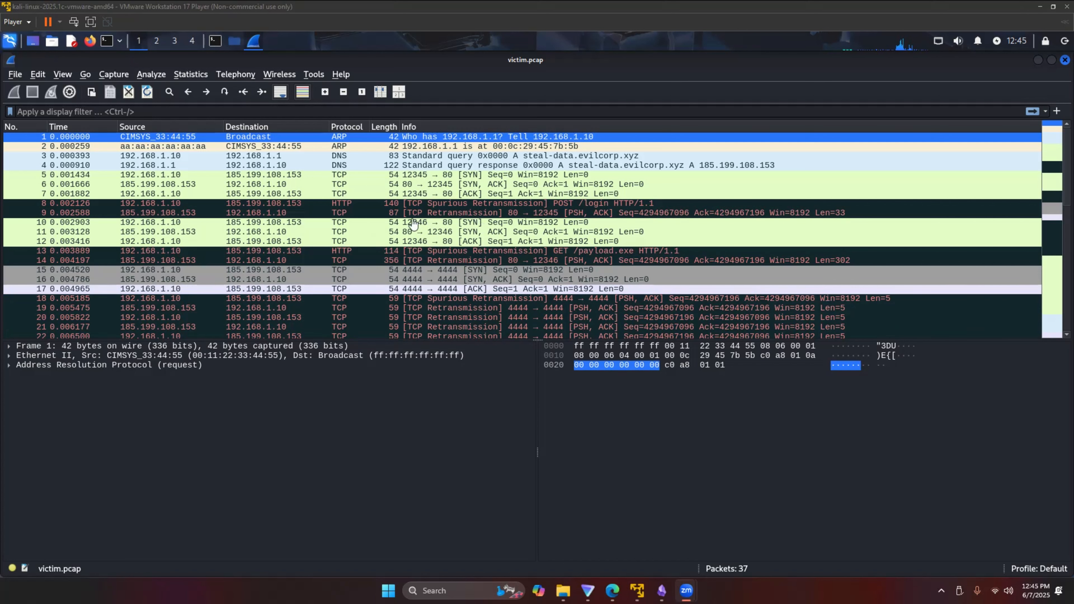
- Apply the display filter dns to show only the capture's DNS packets
left_click(52, 108)
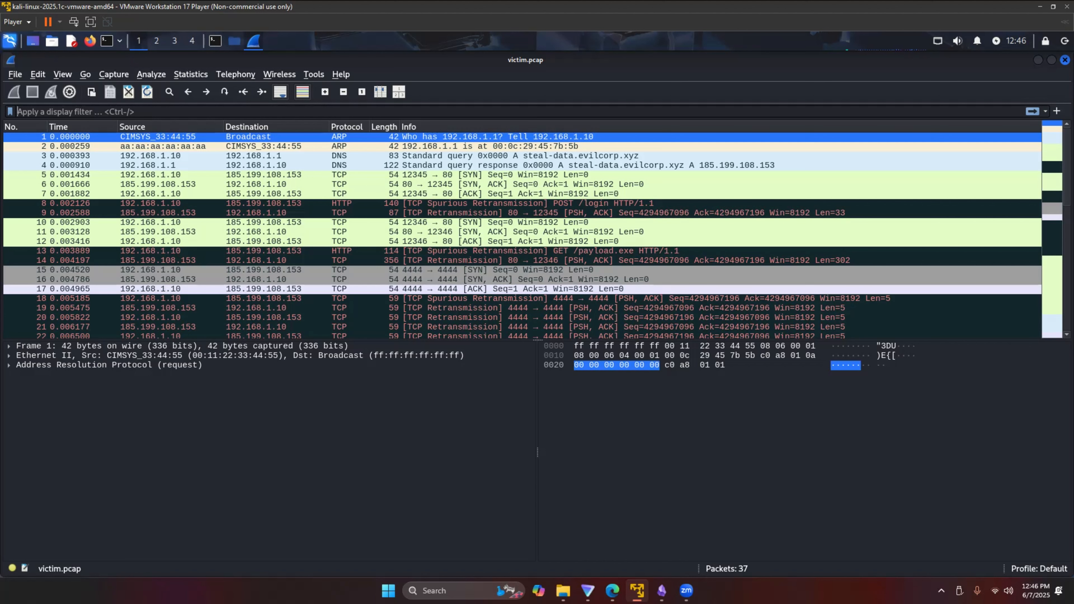
left_click(49, 107)
type("dns")
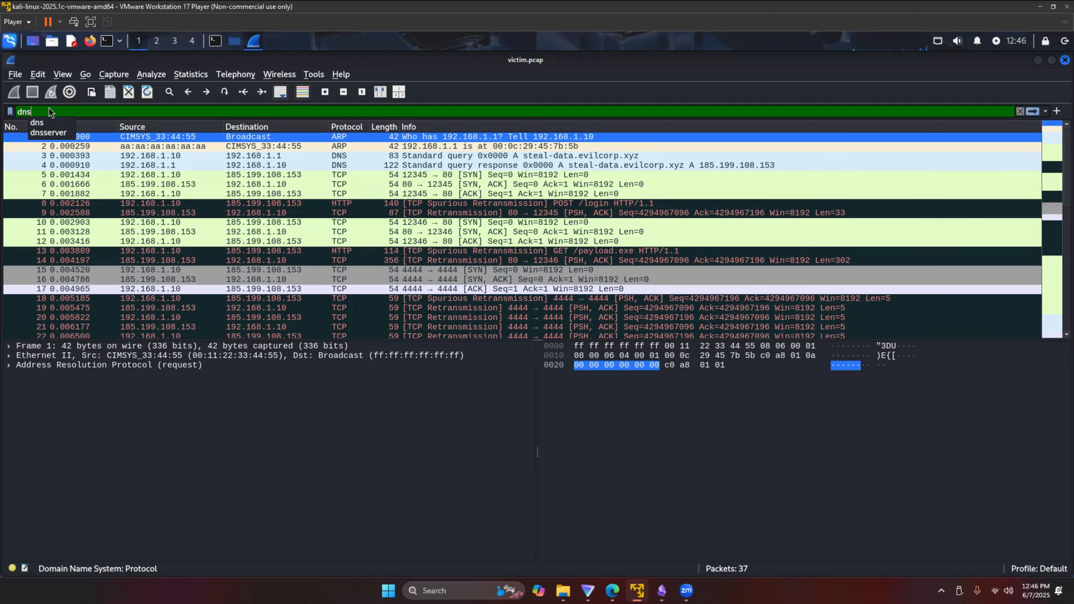
key("Return")
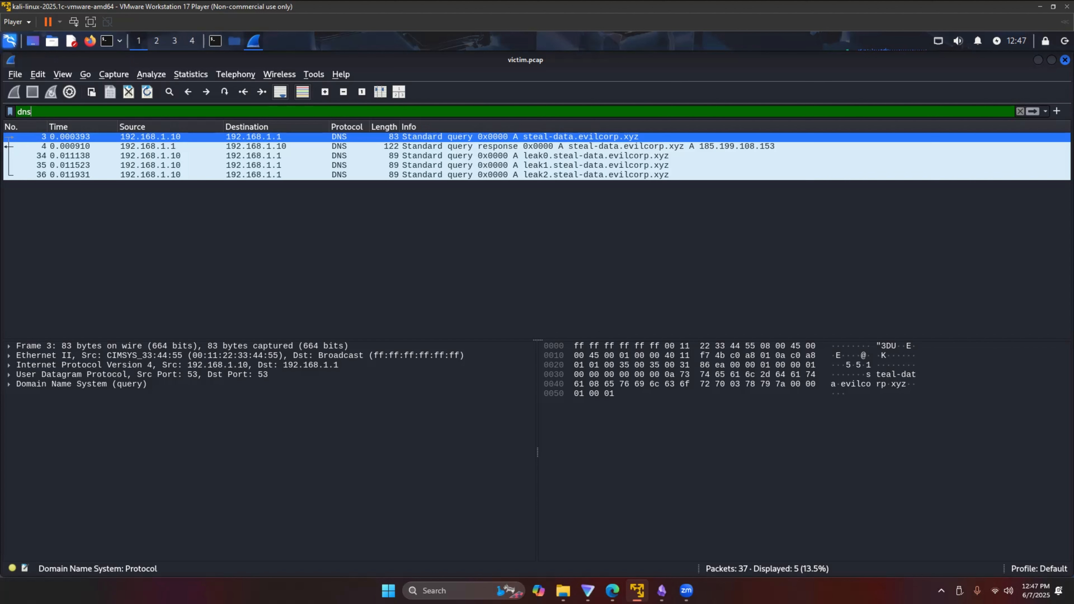
- Replace the display filter with http.request to show only the HTTP requests
key("alt+Tab")
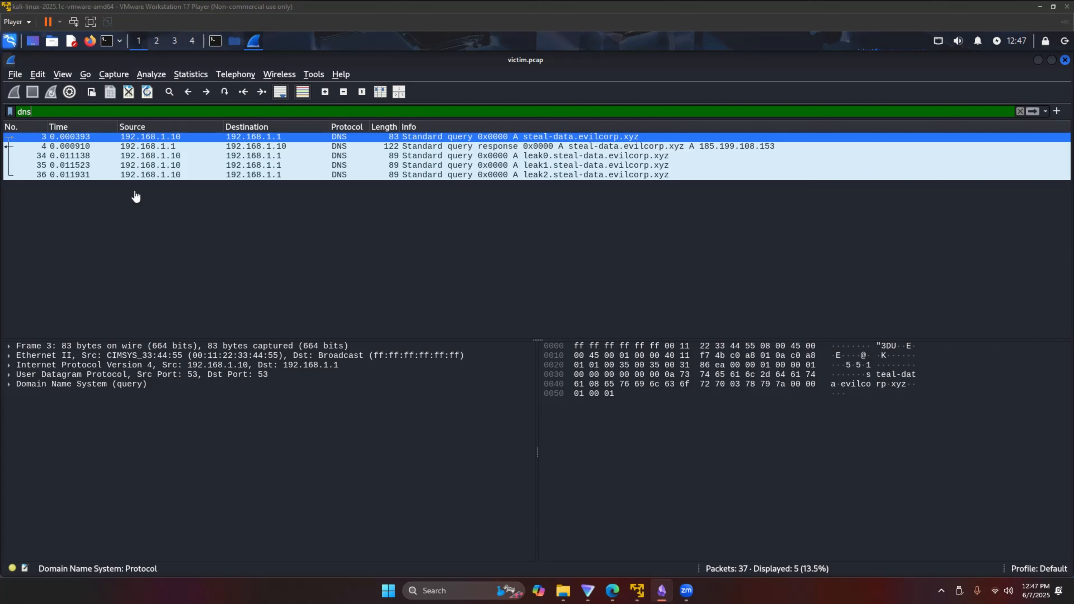
double_click(43, 111)
right_click(45, 112)
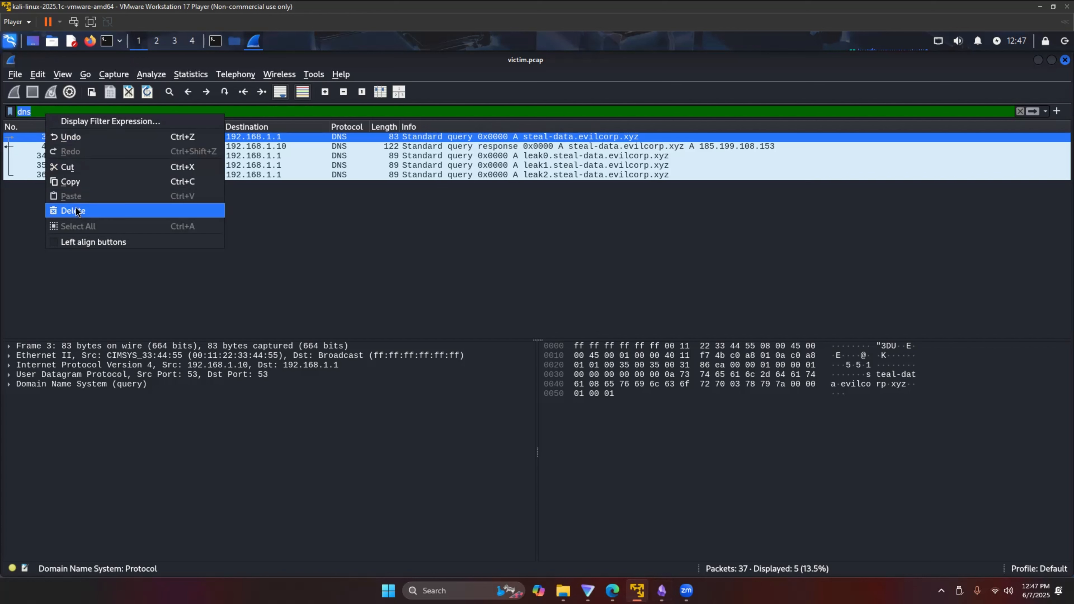
left_click(26, 111)
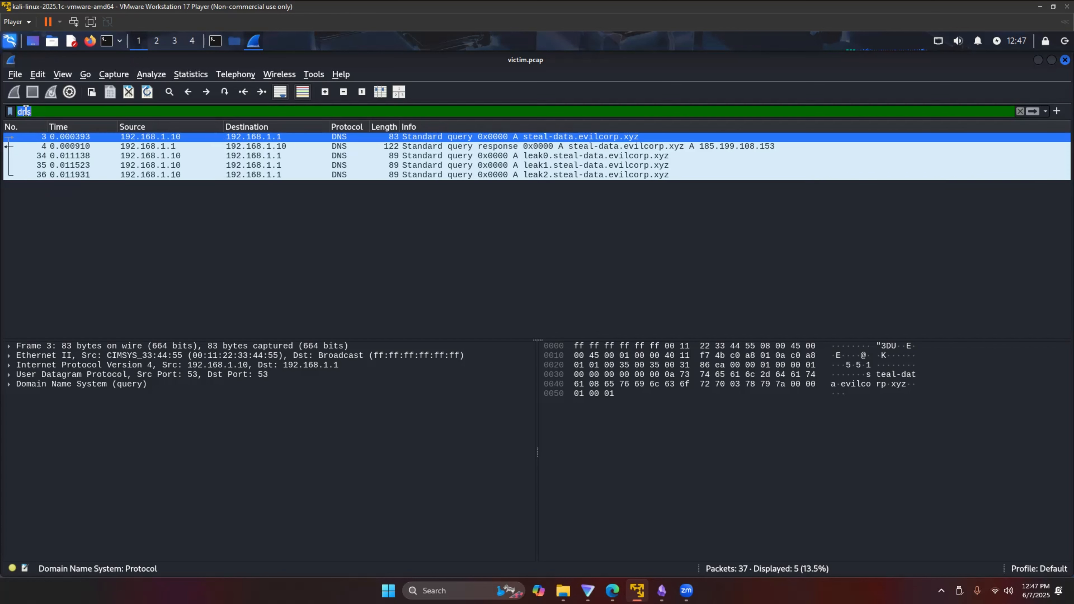
key("BackSpace")
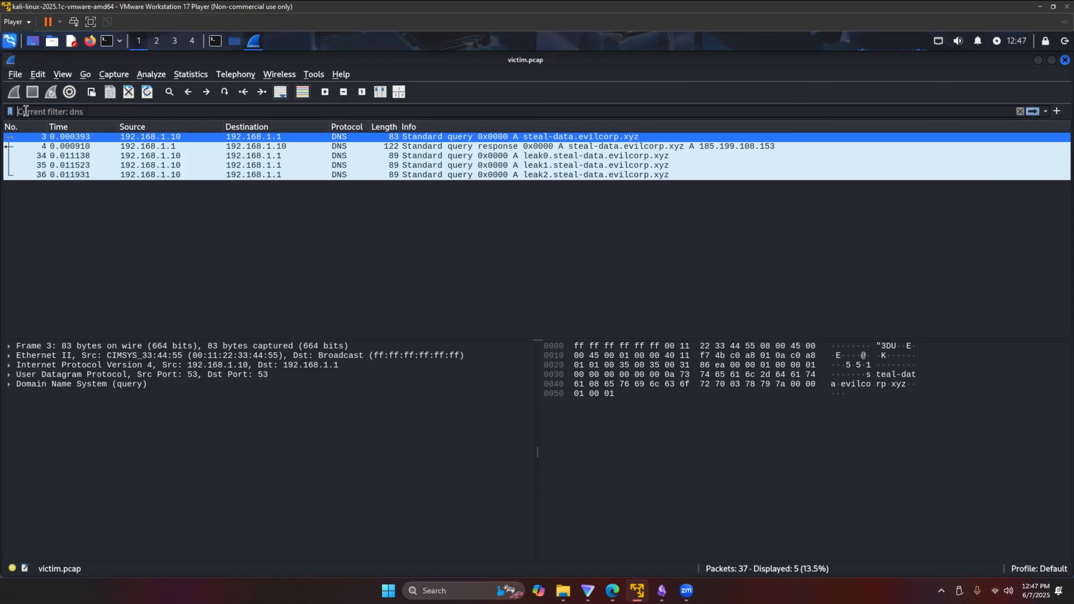
type("http.r")
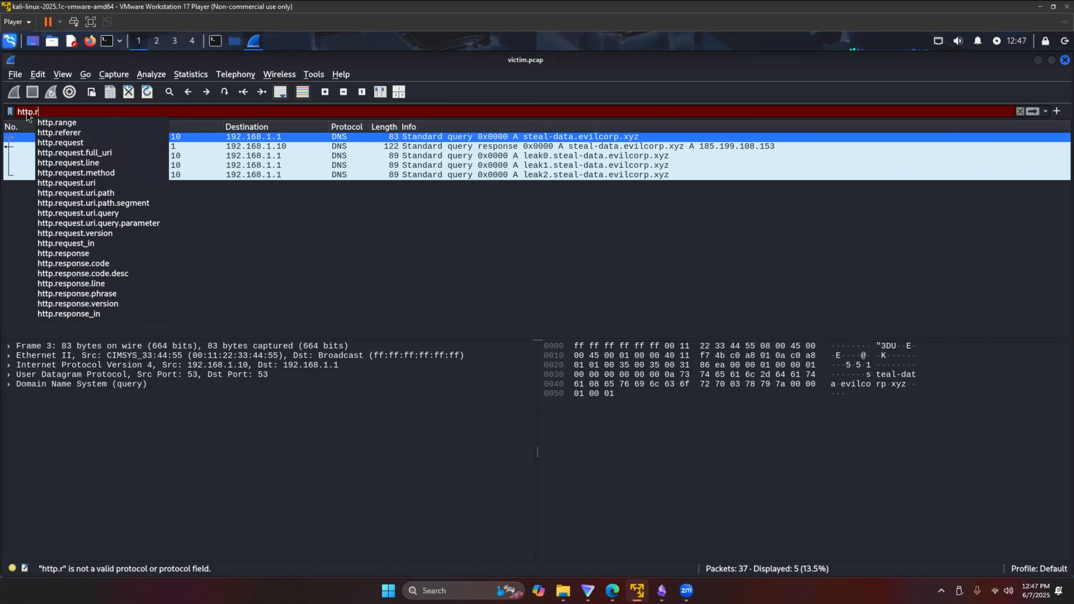
type("equests")
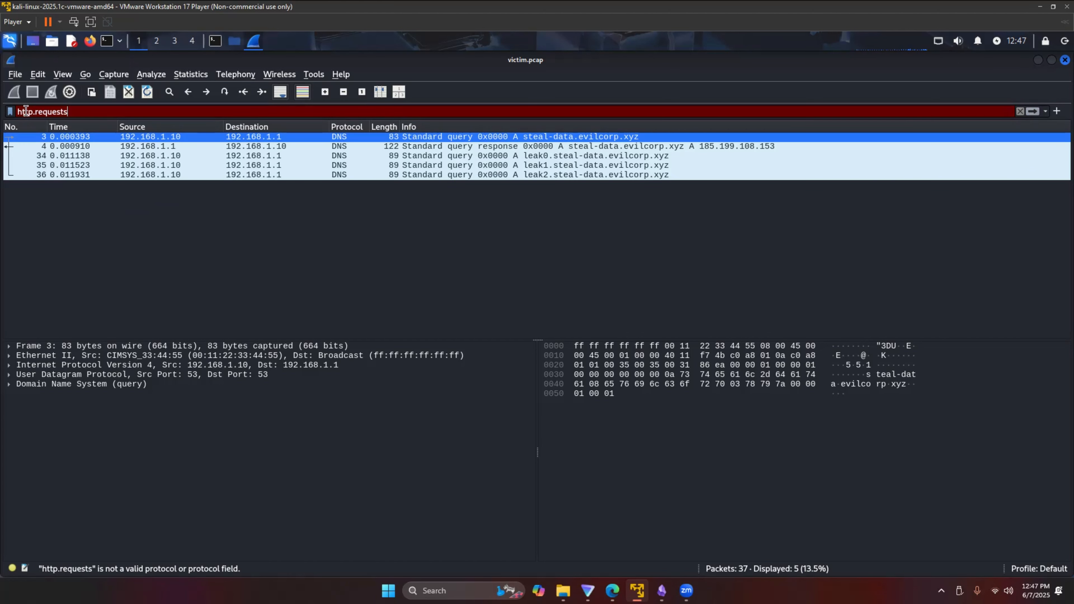
key("BackSpace")
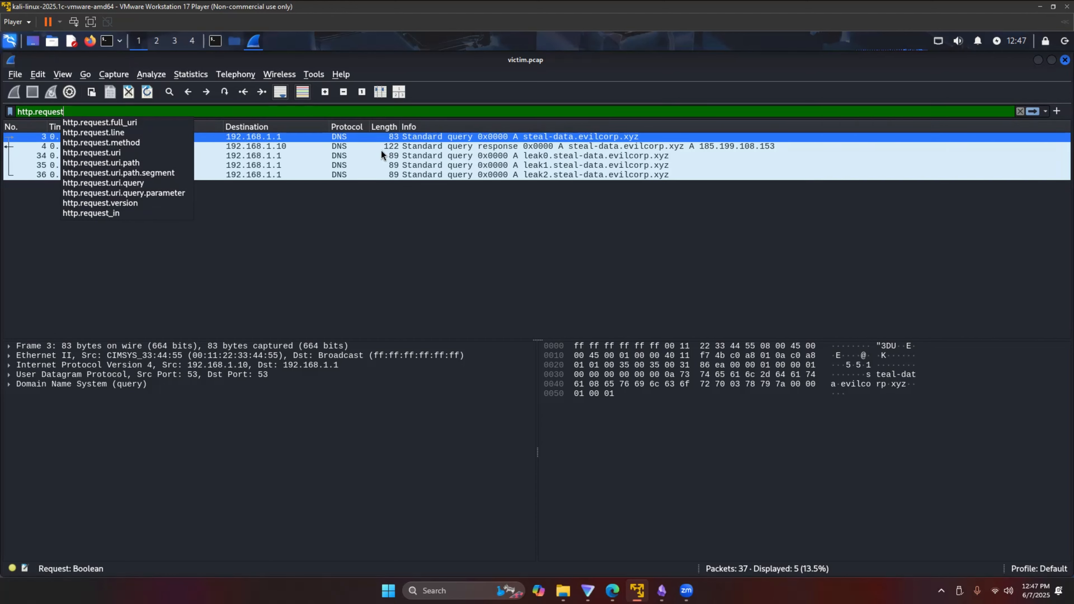
key("Return")
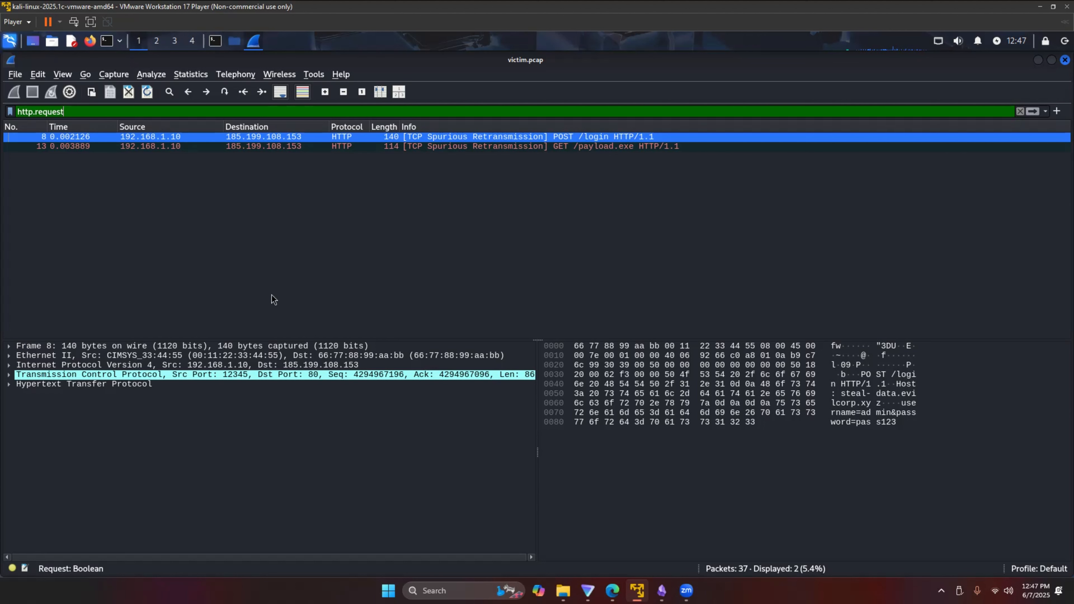
- Examine the POST /login packet's HTTP data and bytes in a separate window, close it, and select the GET /payload.exe packet
double_click(446, 140)
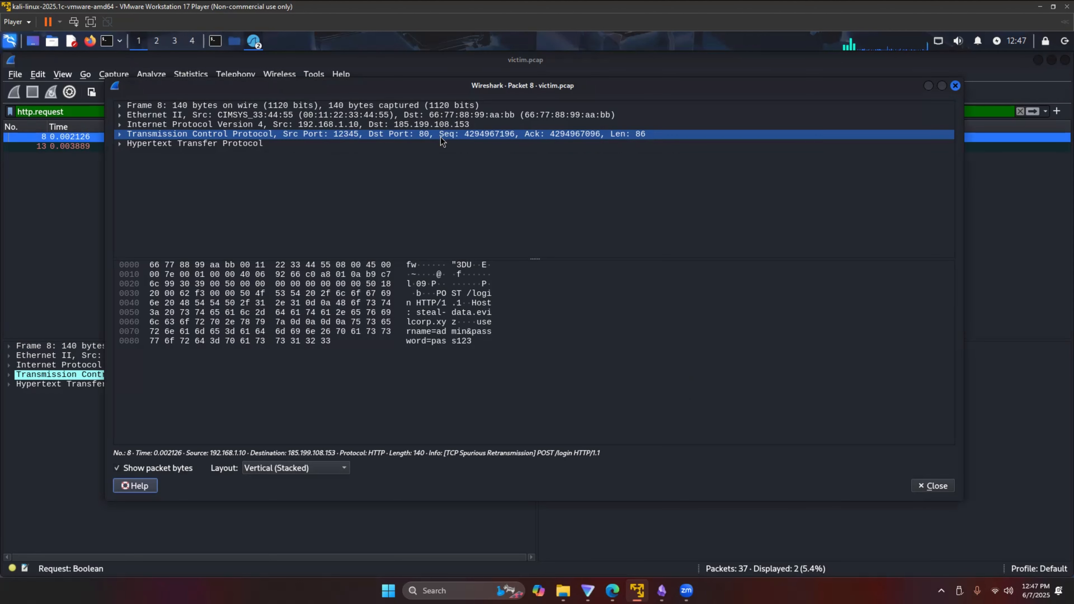
left_click(469, 322)
left_click(426, 333)
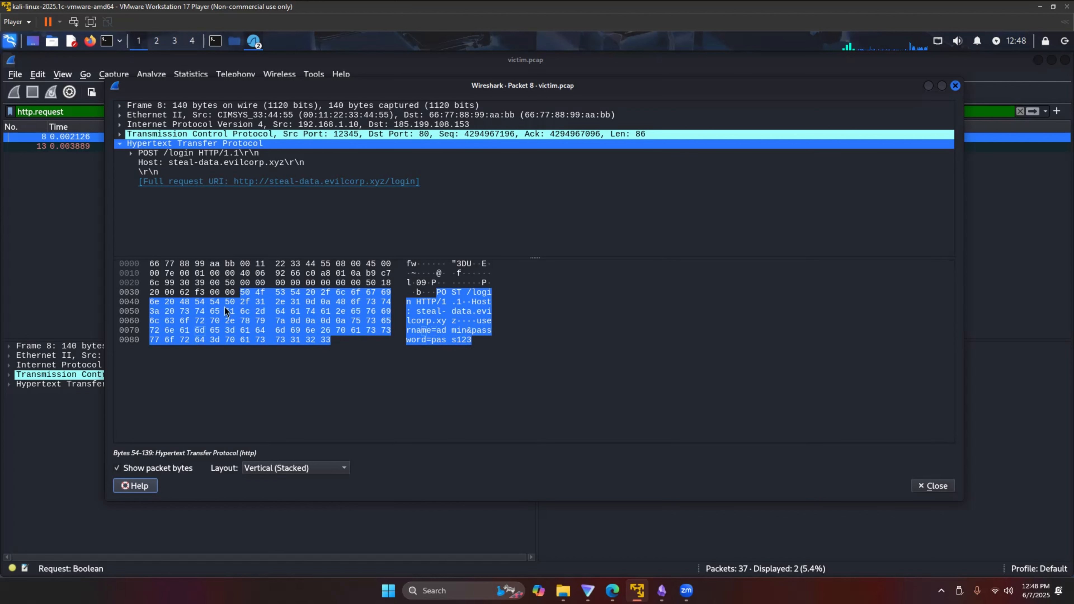
left_click(449, 320)
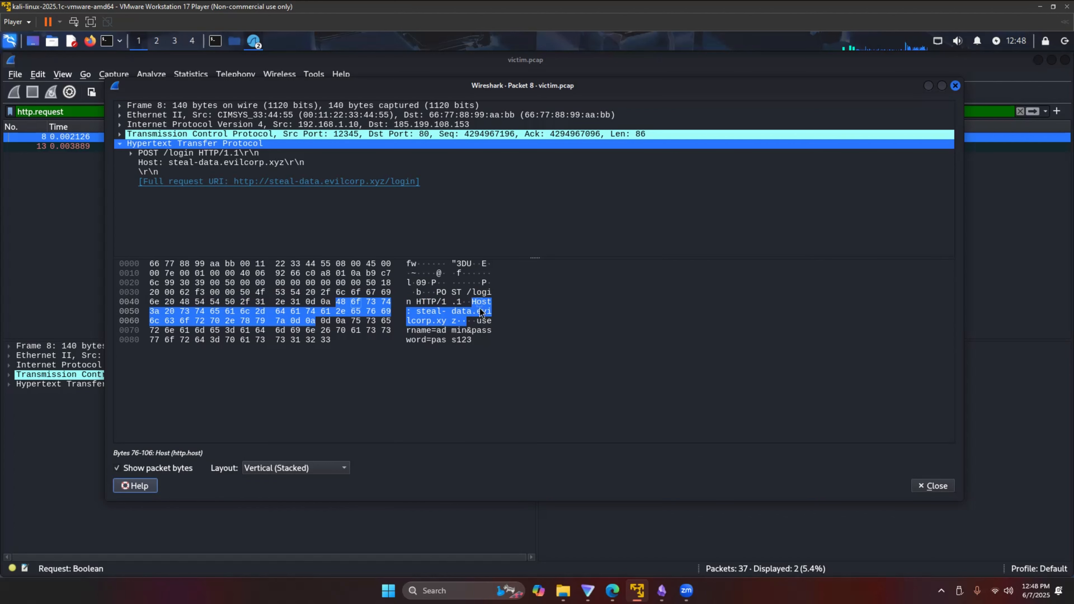
left_click(481, 321)
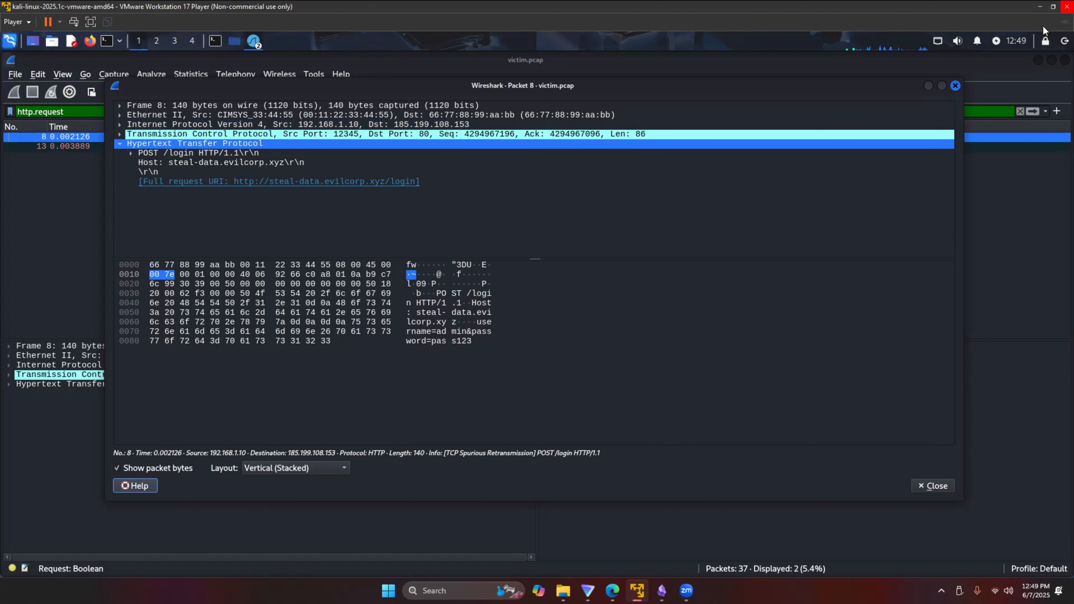
left_click(956, 86)
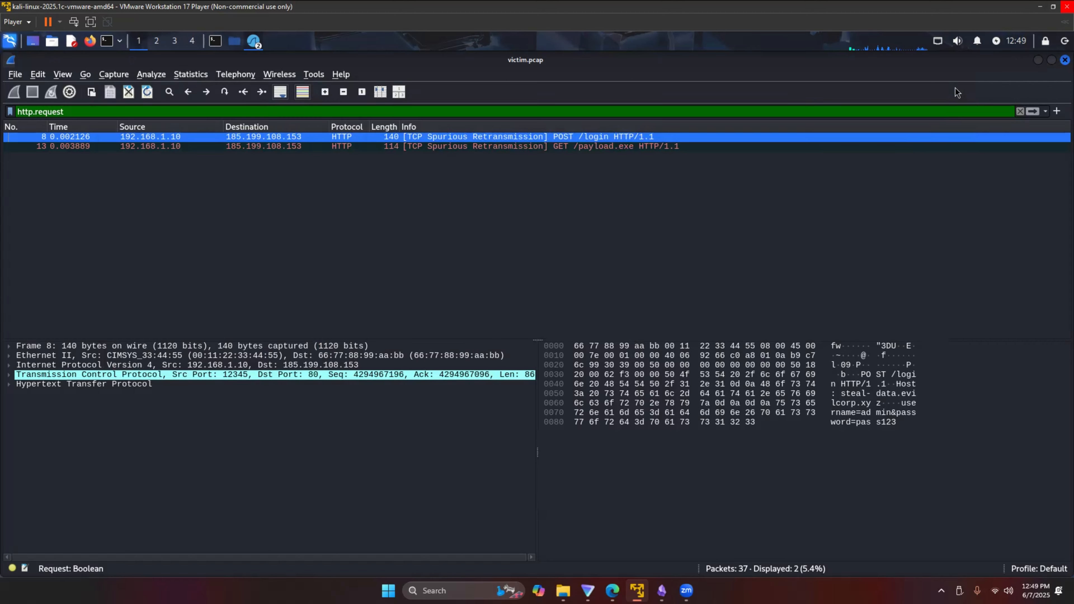
left_click(606, 147)
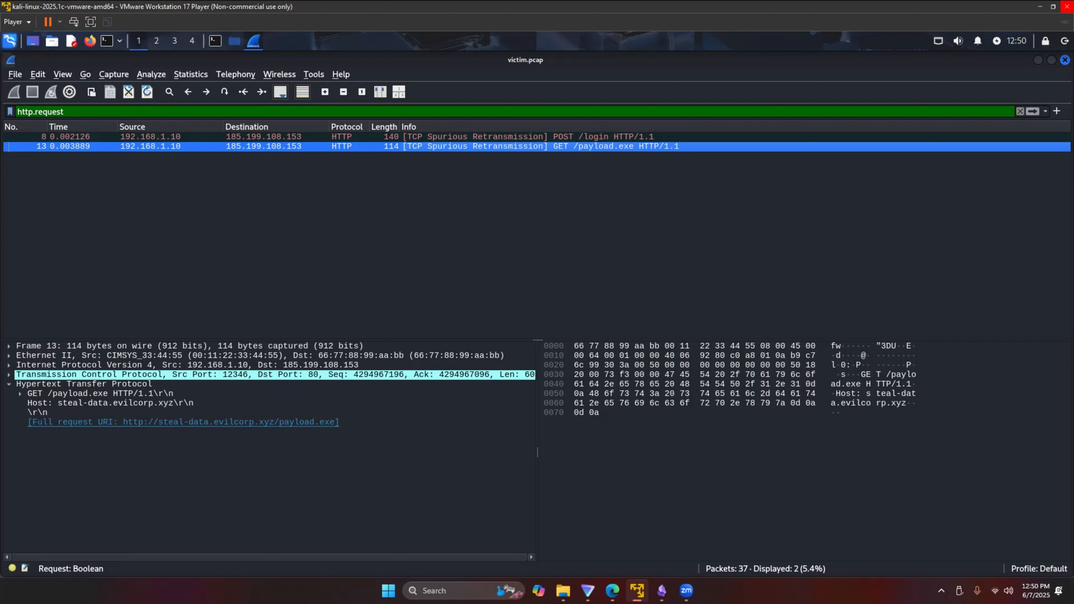
- Replace the display filter with tcp.port == 4444 and select the first SYN packet
key("alt+Tab")
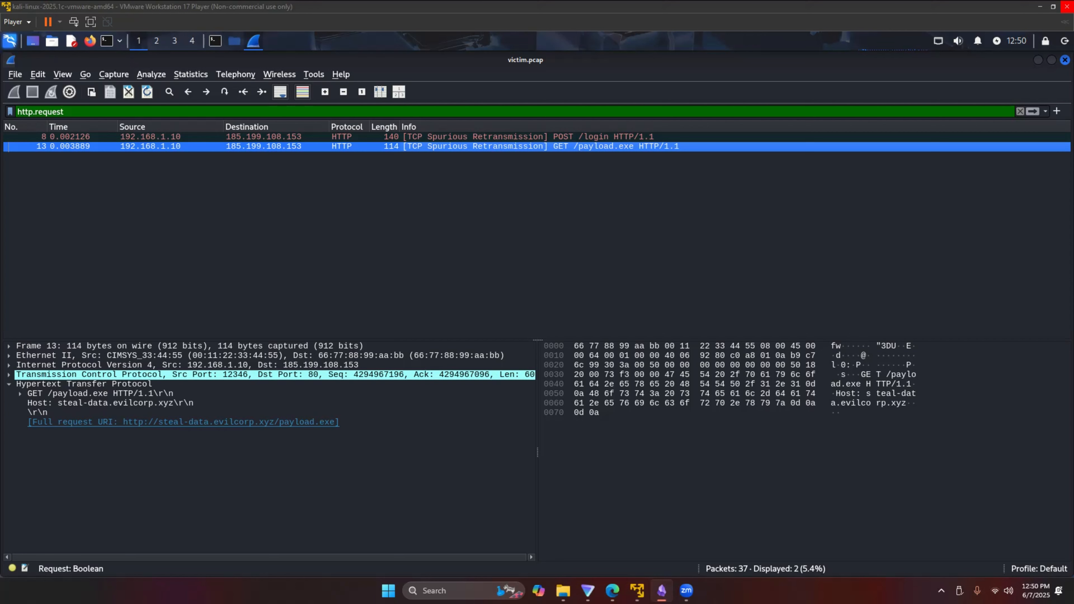
left_click(54, 111)
double_click(53, 110)
key("BackSpace")
key("BackSpace")
key("BackSpace")
key("BackSpace")
key("BackSpace")
key("BackSpace")
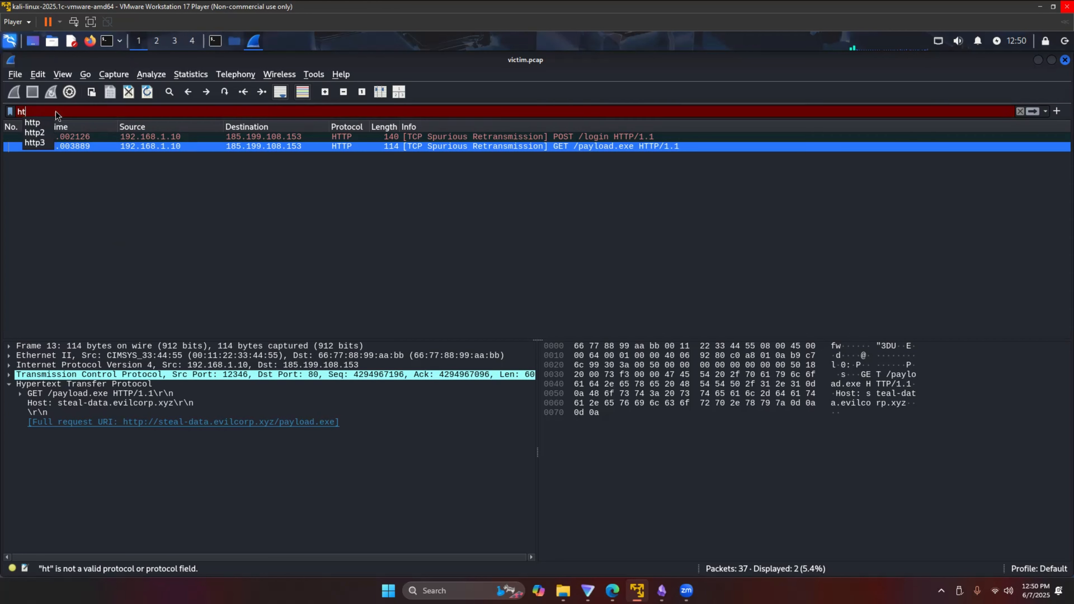
type("tcp")
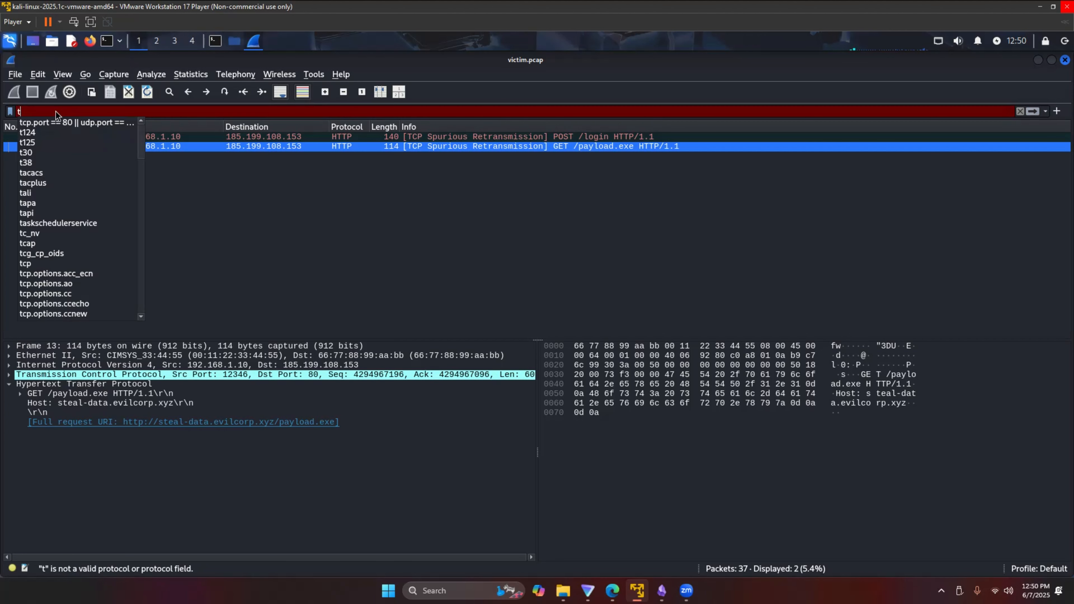
type(".")
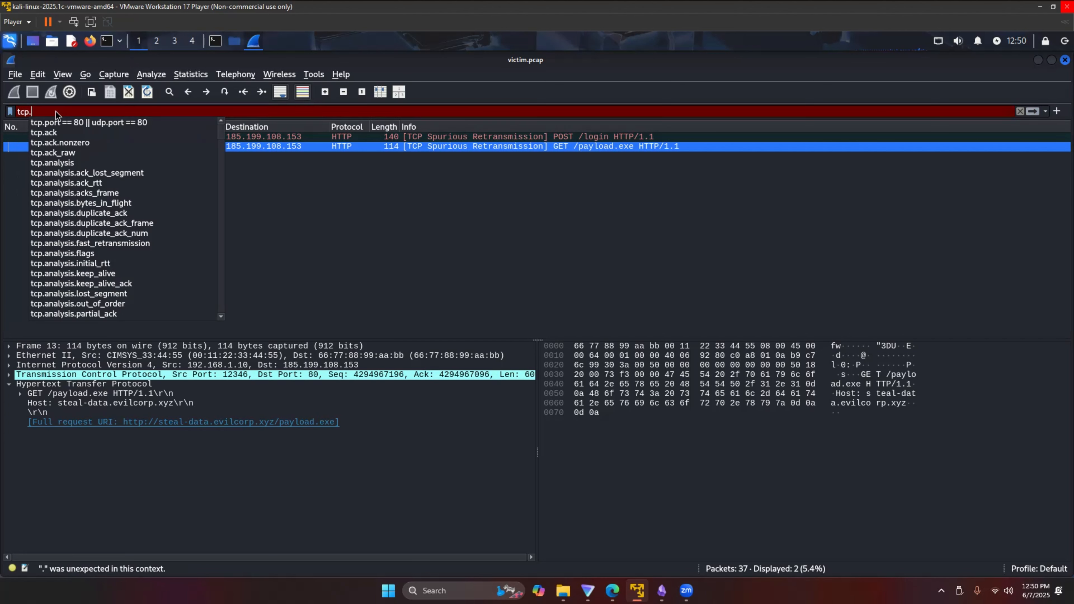
type("port")
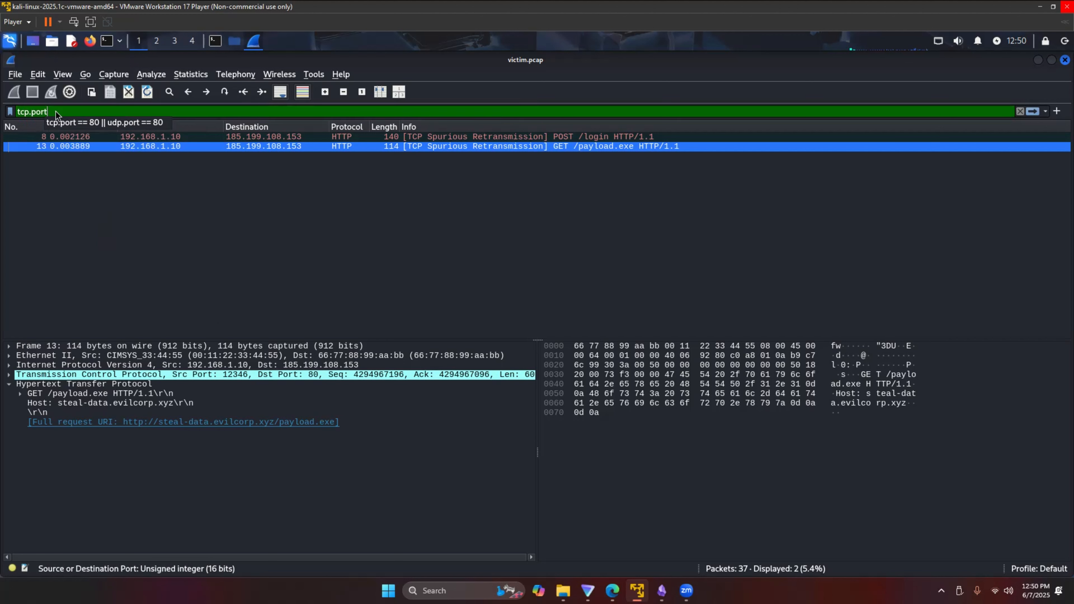
type(" ==")
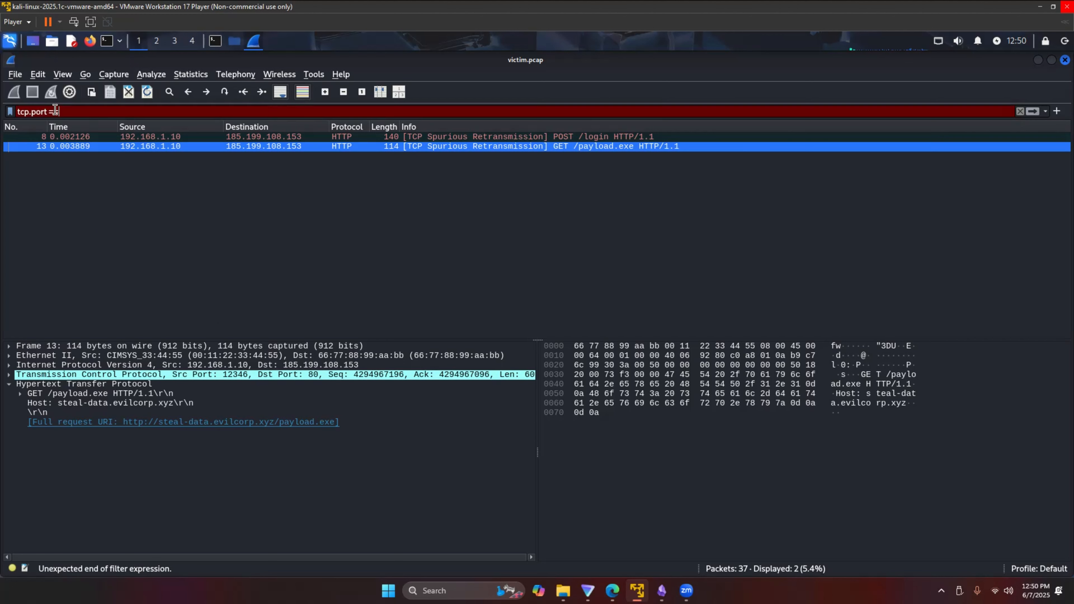
type(" 4444")
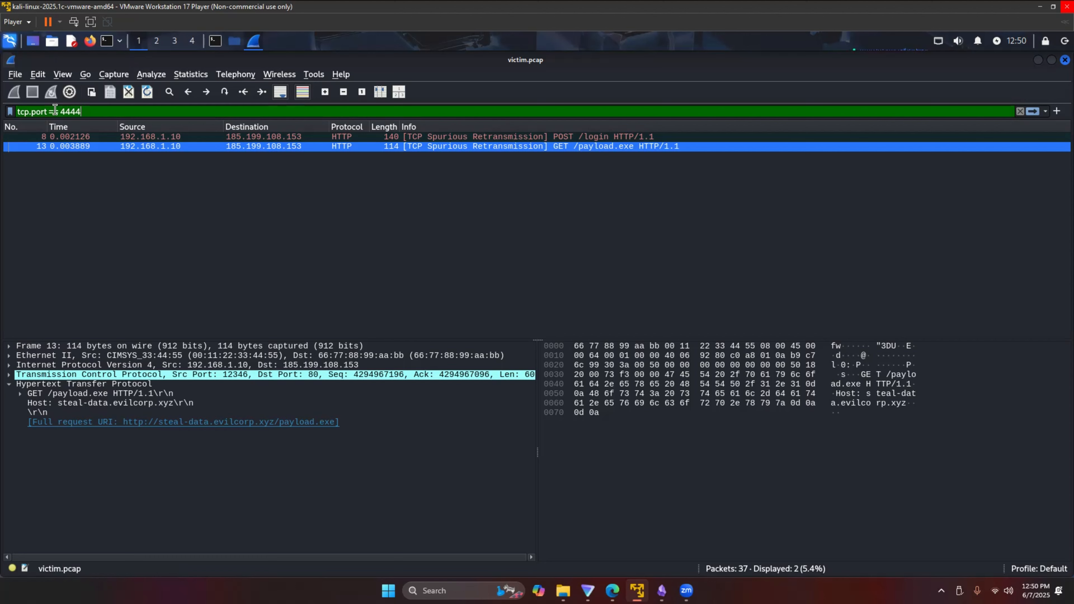
key("Return")
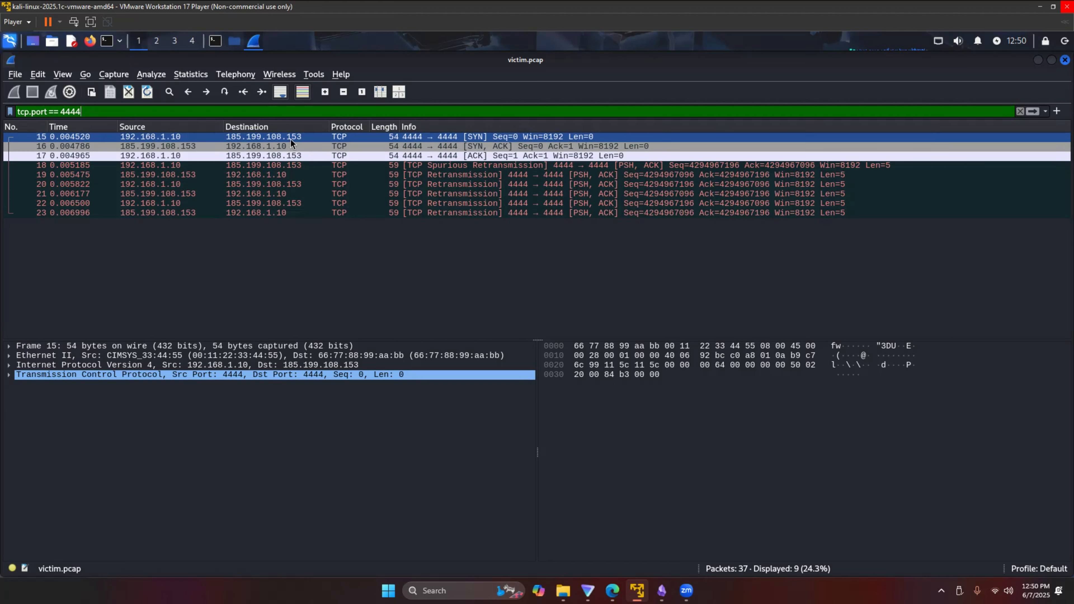
left_click(140, 137)
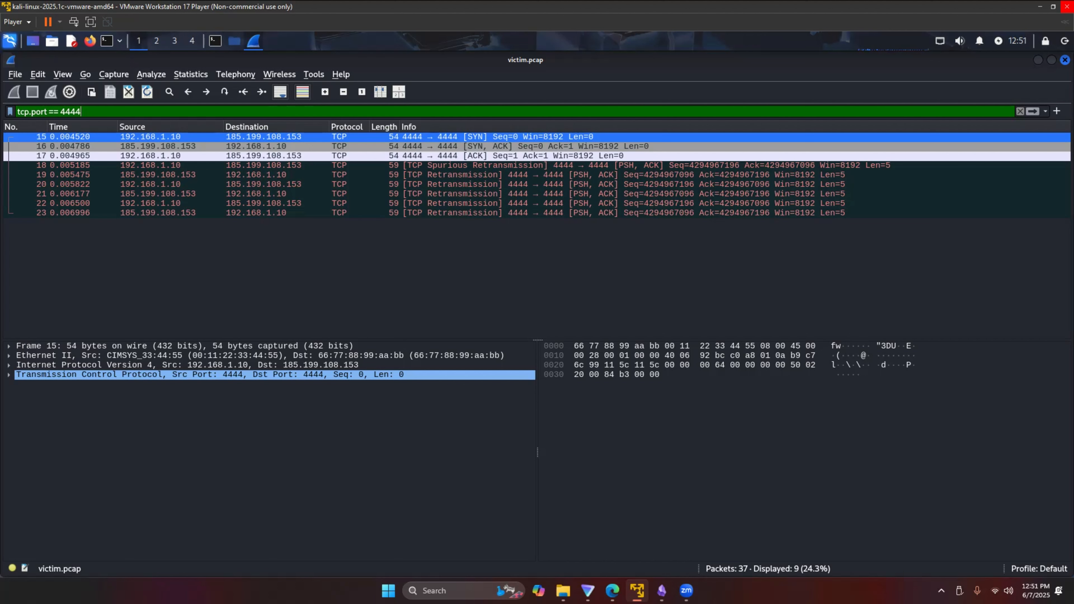
- Replace the display filter with ip.src == 192.168.1.20 and apply it to show only that host's outgoing packets
key("alt+Tab")
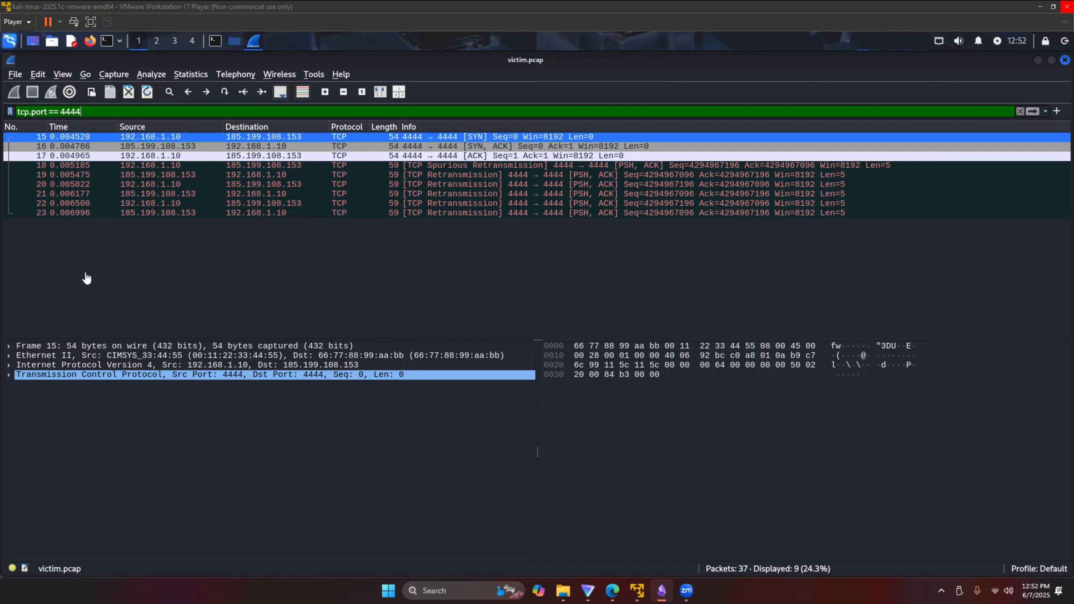
left_click(36, 112)
triple_click(36, 112)
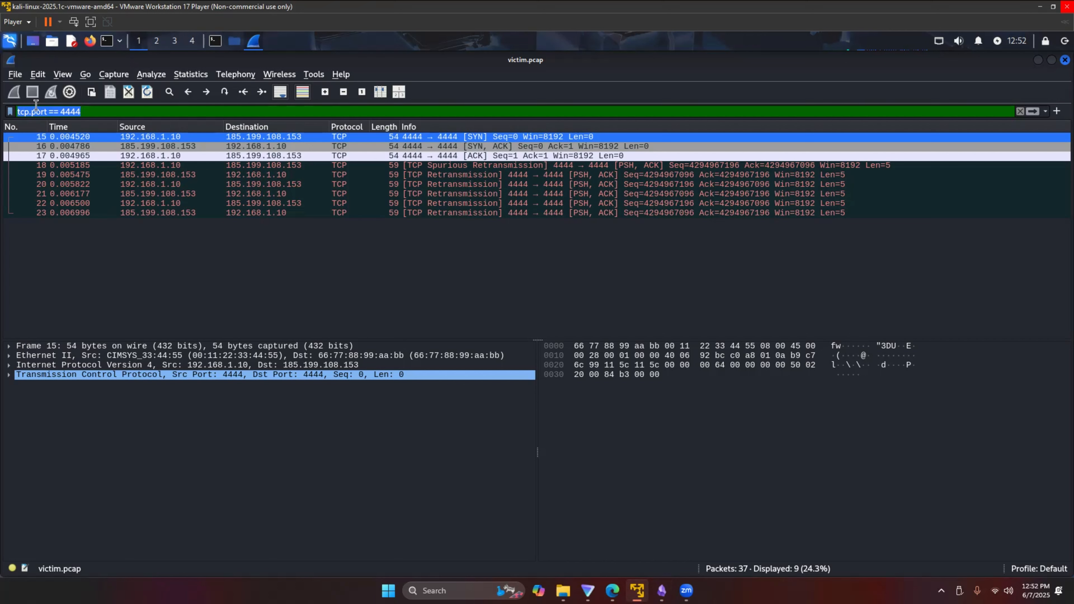
type("ip")
key("BackSpace")
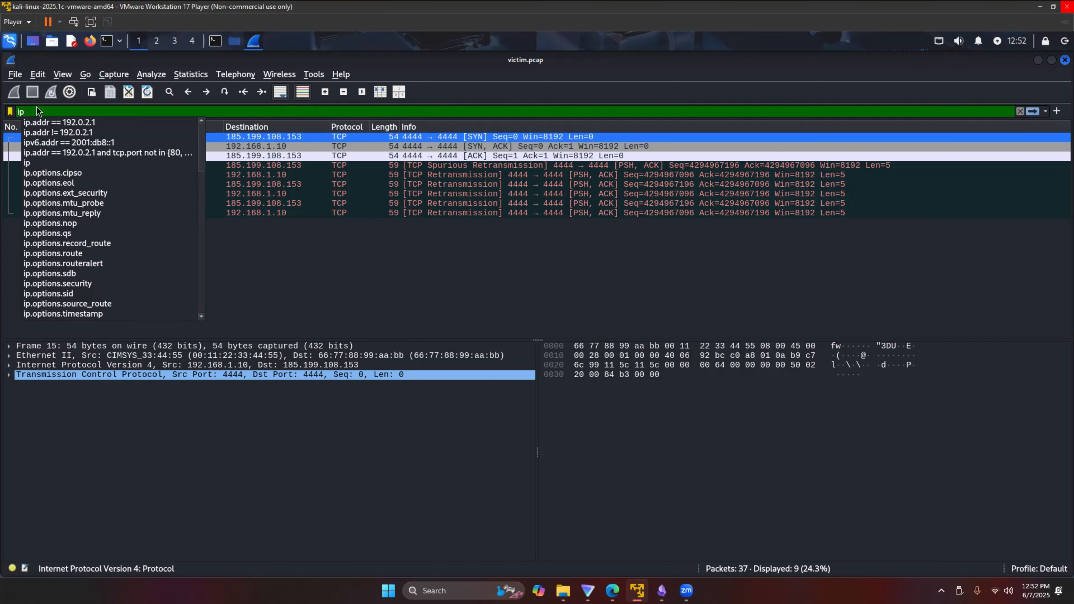
type(",scr")
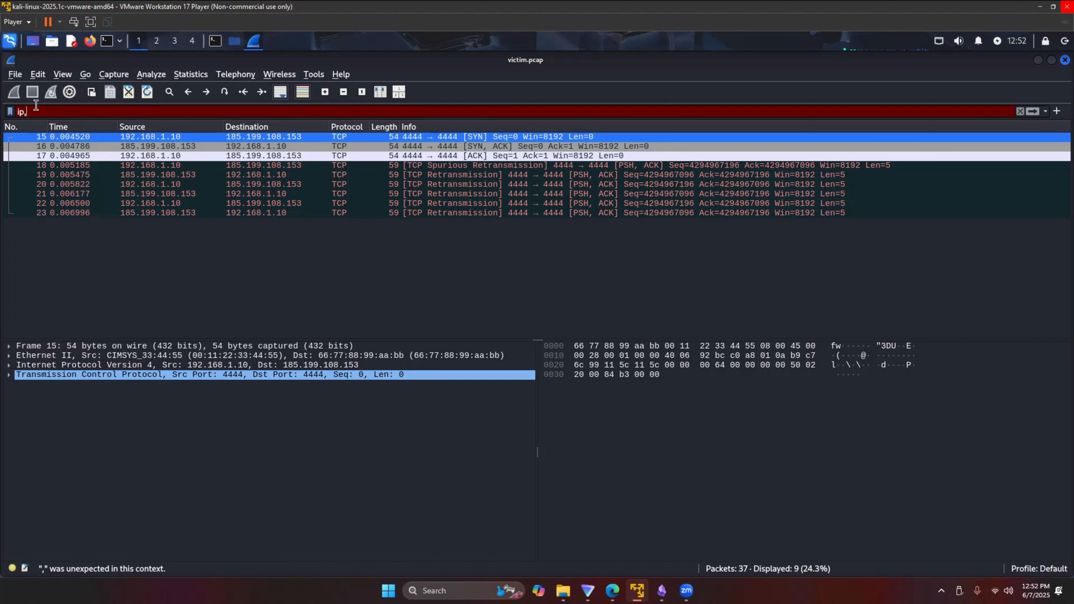
key("BackSpace")
key("BackSpace")
key("BackSpace")
key("BackSpace")
type(".scr")
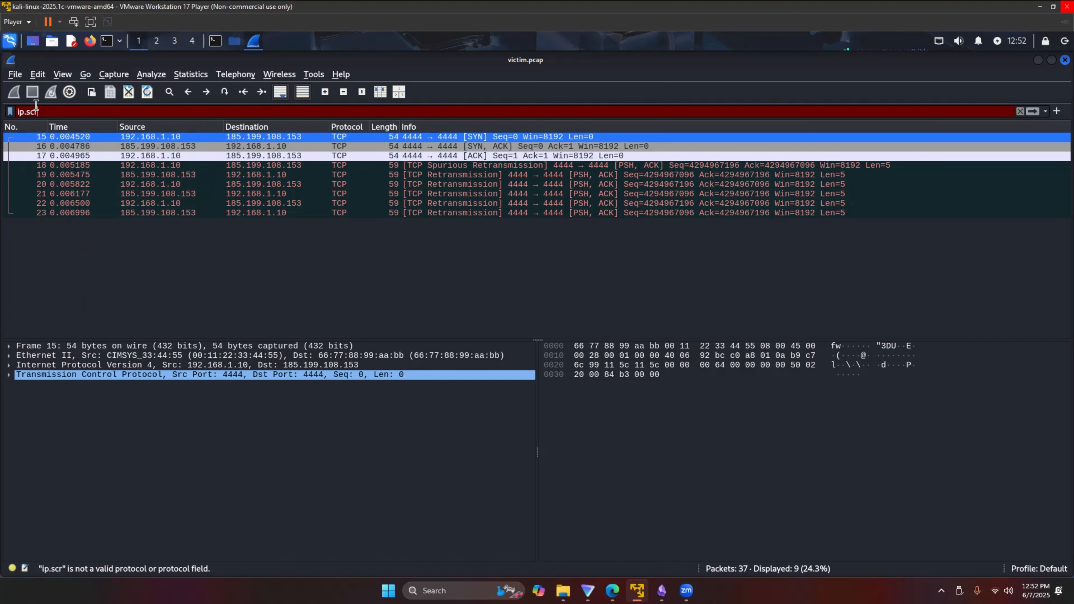
key("BackSpace")
key("BackSpace")
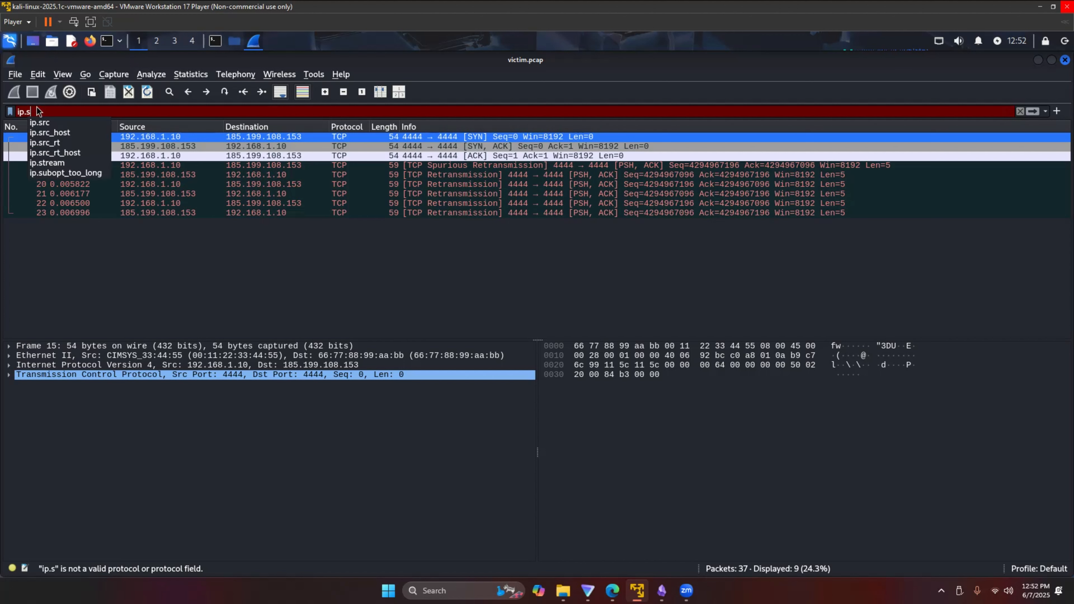
type("rc")
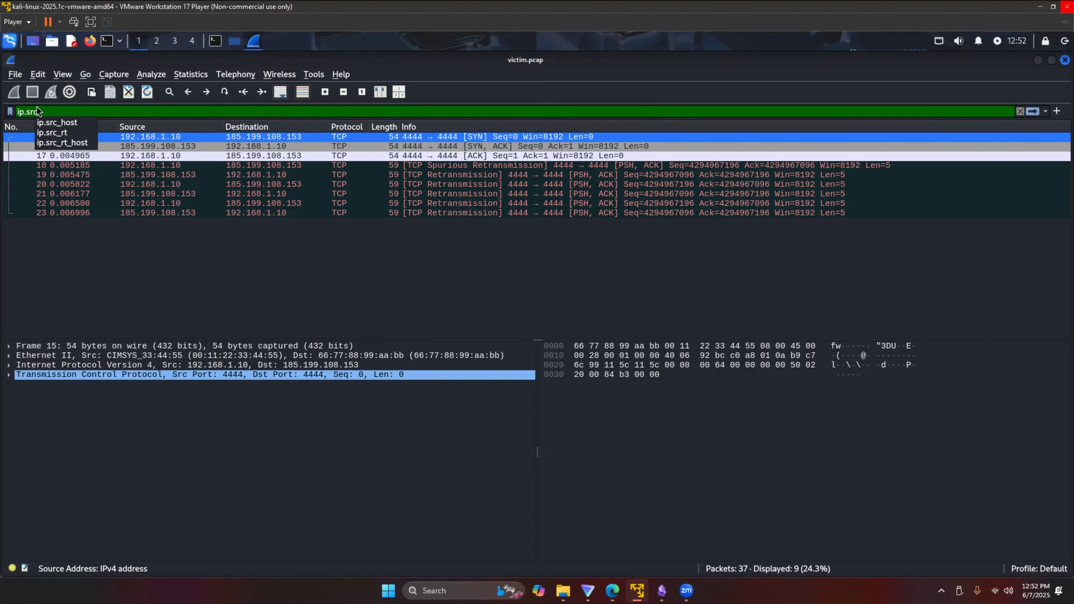
type(" == ")
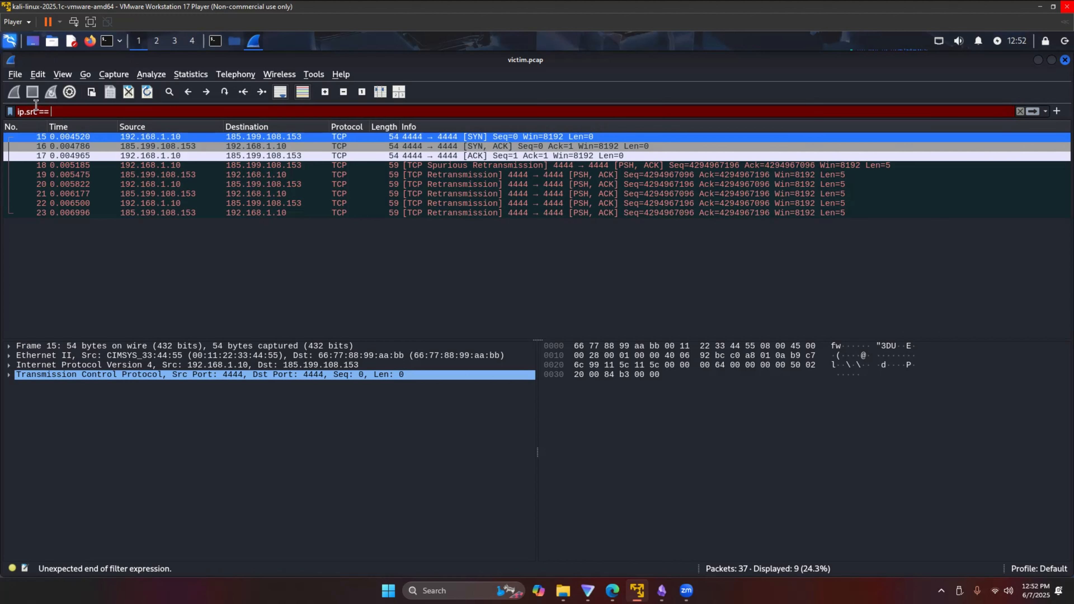
type("192.168.")
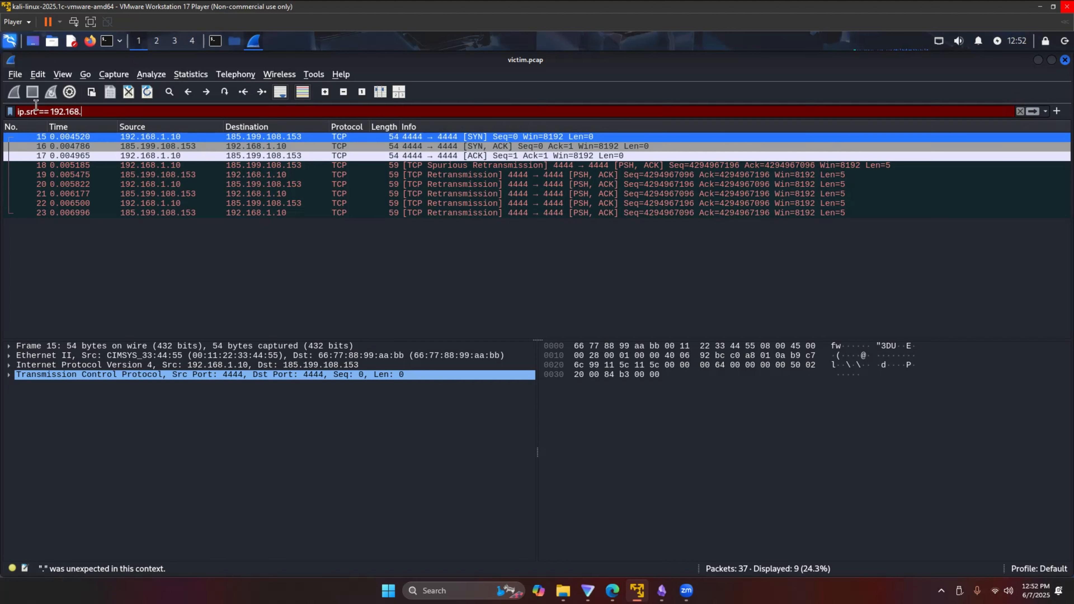
type("1.20")
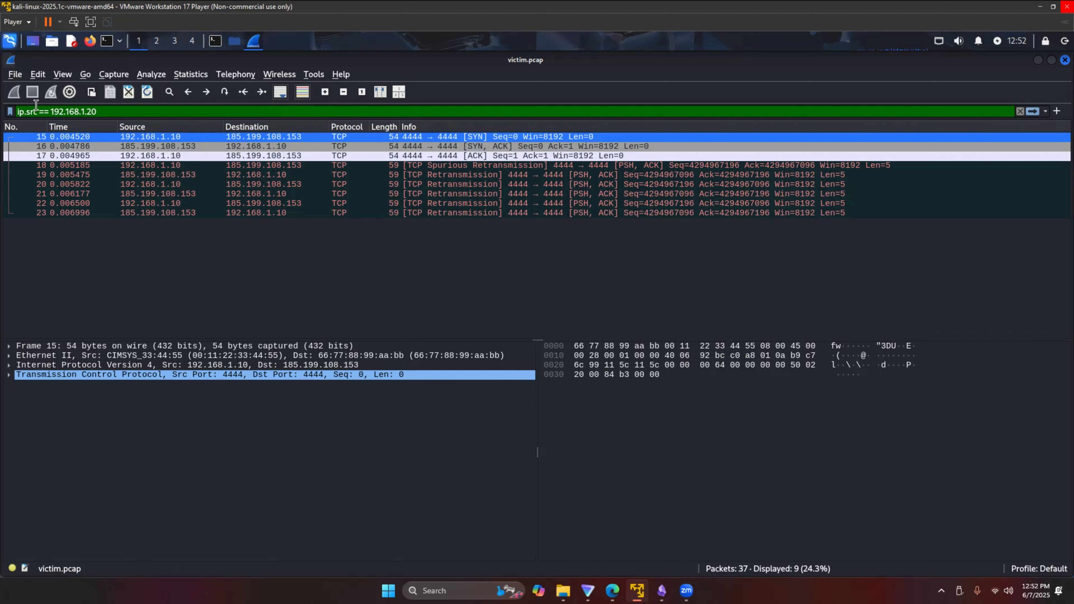
key("Return")
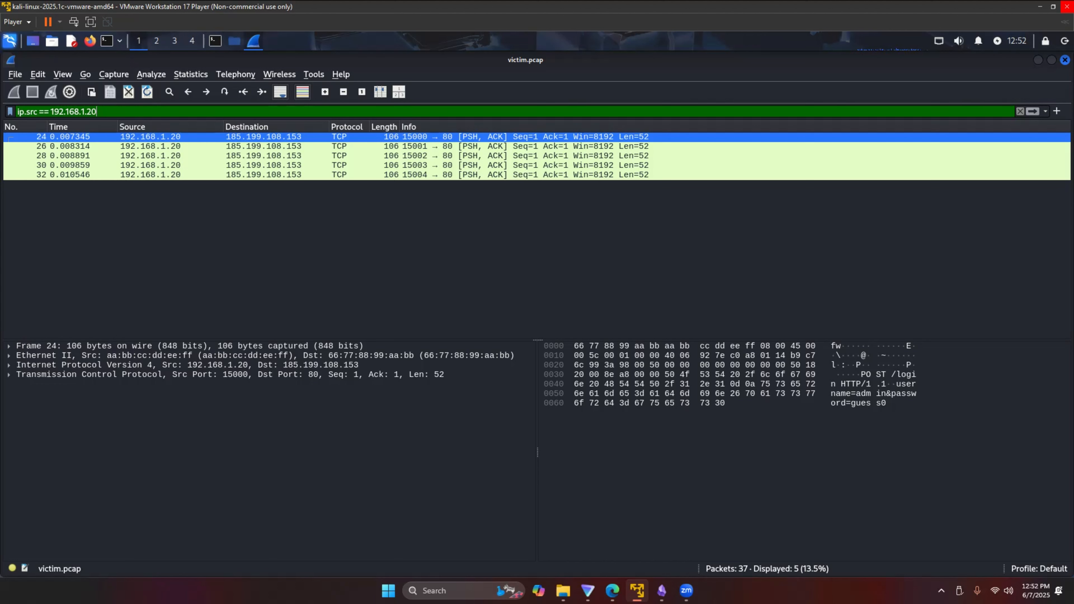
- Examine the login request bytes of packets 28 and 30 in separate windows, closing each one
left_click(315, 222)
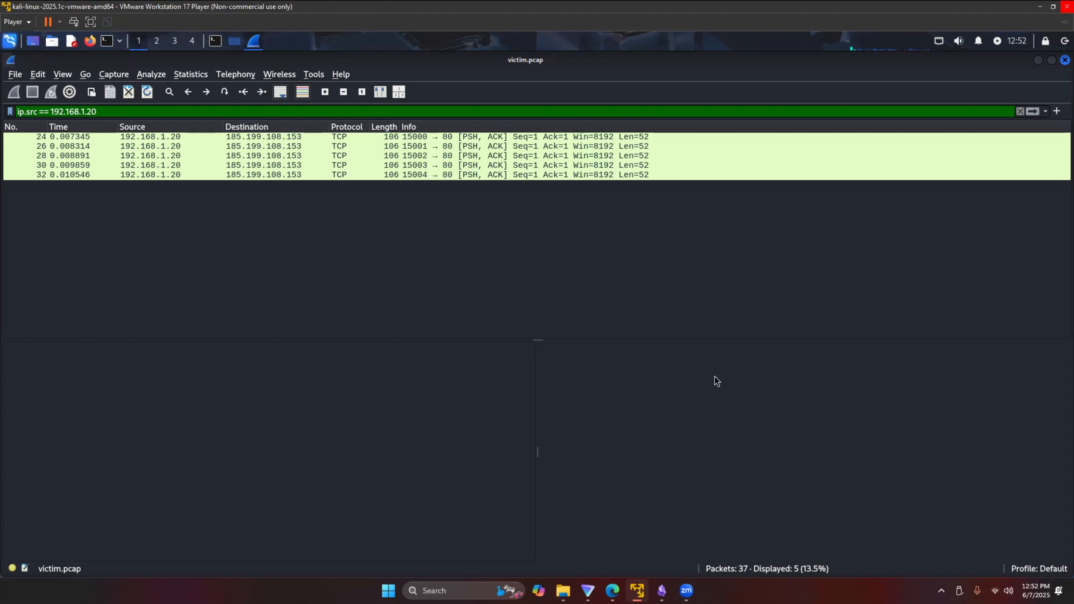
left_click(435, 147)
left_click(253, 156)
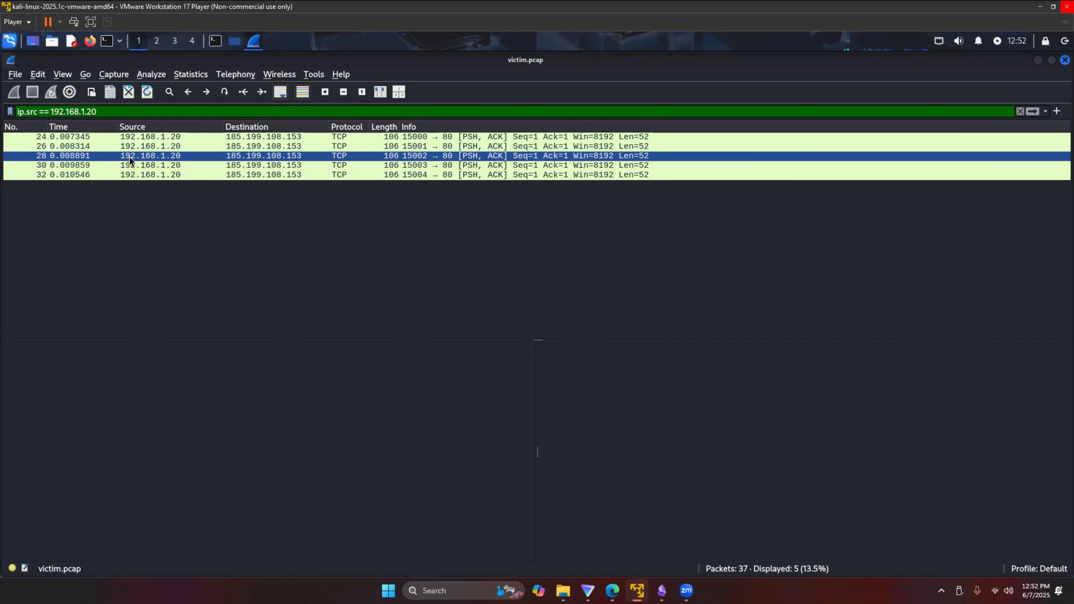
double_click(197, 155)
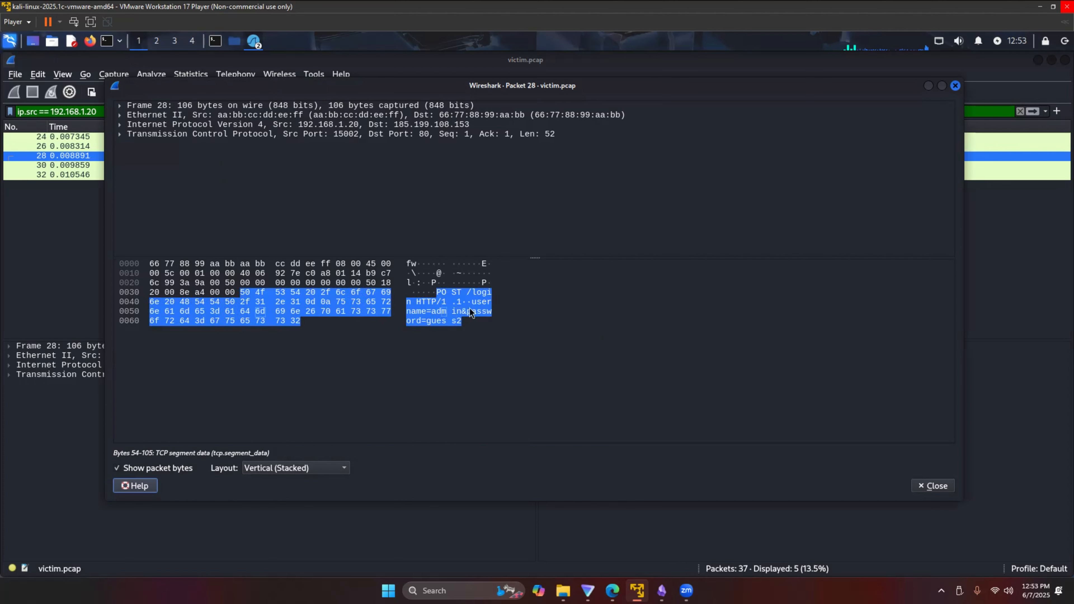
left_click(955, 85)
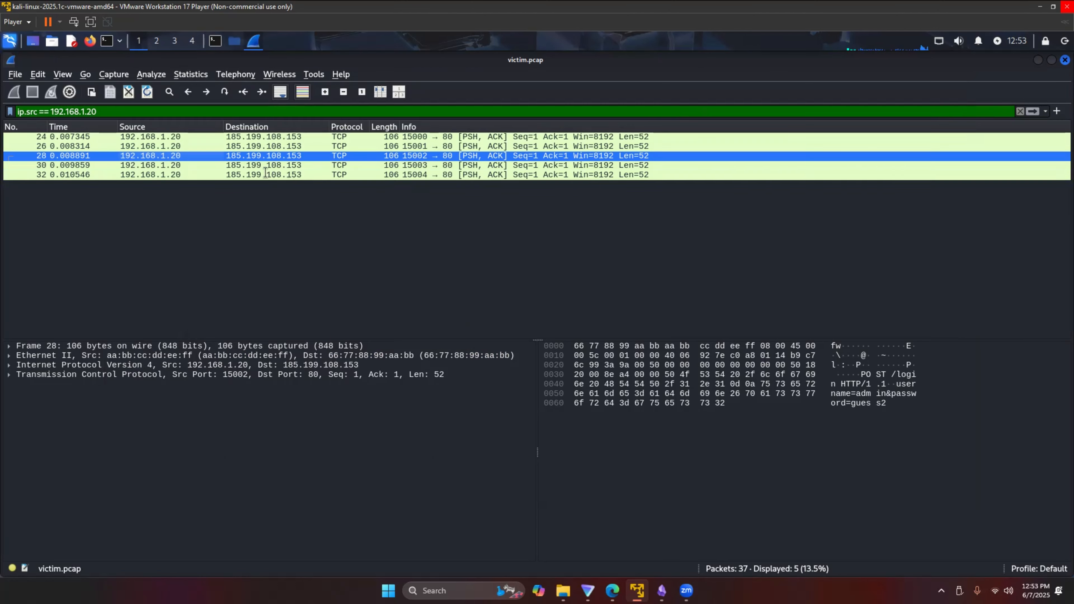
double_click(592, 165)
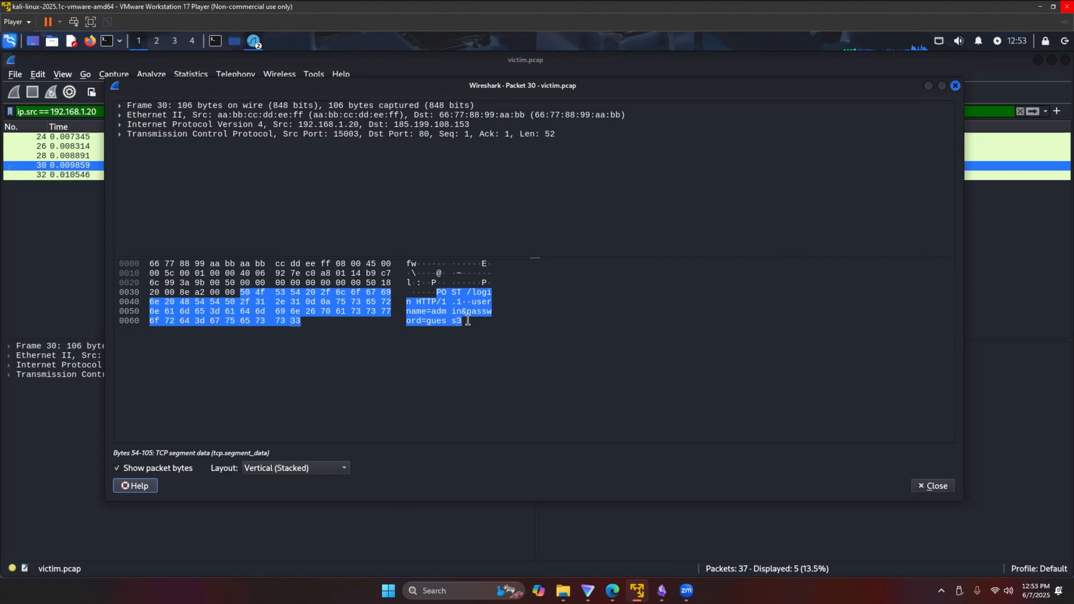
left_click(956, 86)
- Examine the login request bytes of packets 24 and 32 in separate windows, closing each one
double_click(201, 141)
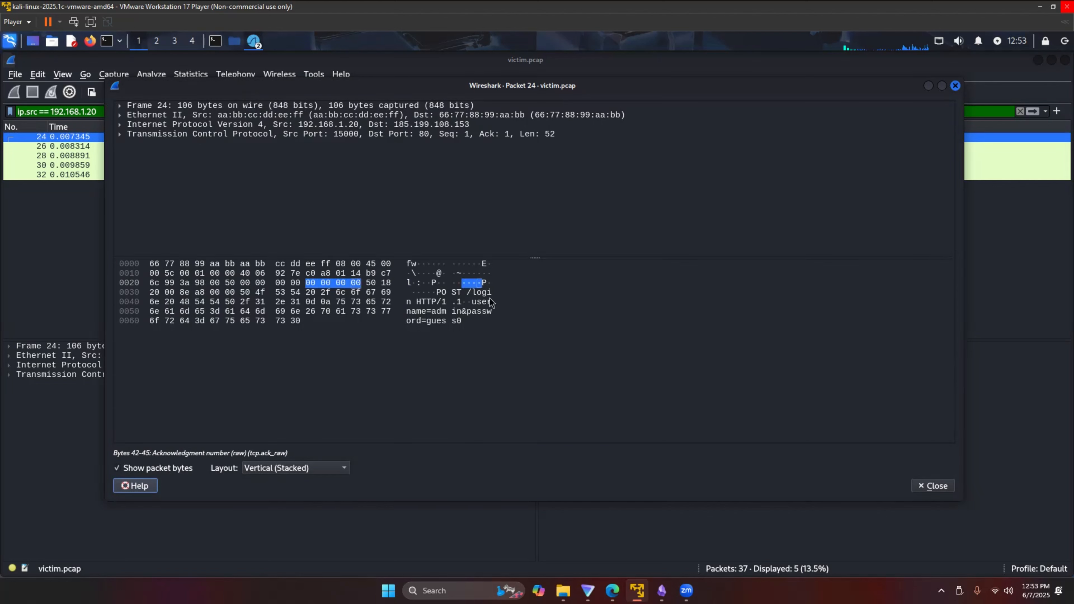
left_click(490, 298)
left_click(955, 86)
double_click(210, 175)
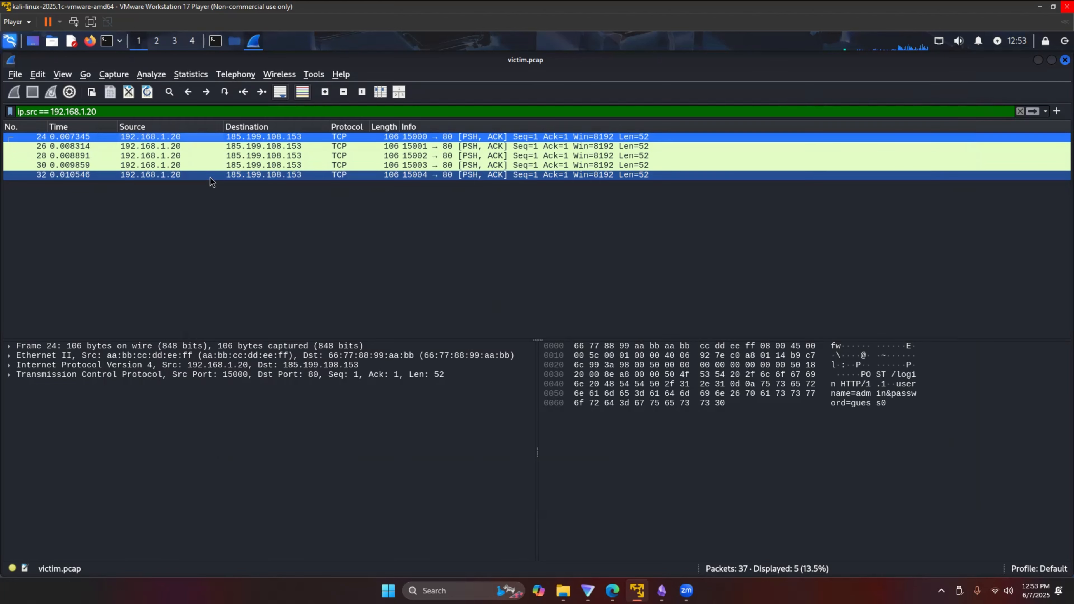
left_click(465, 311)
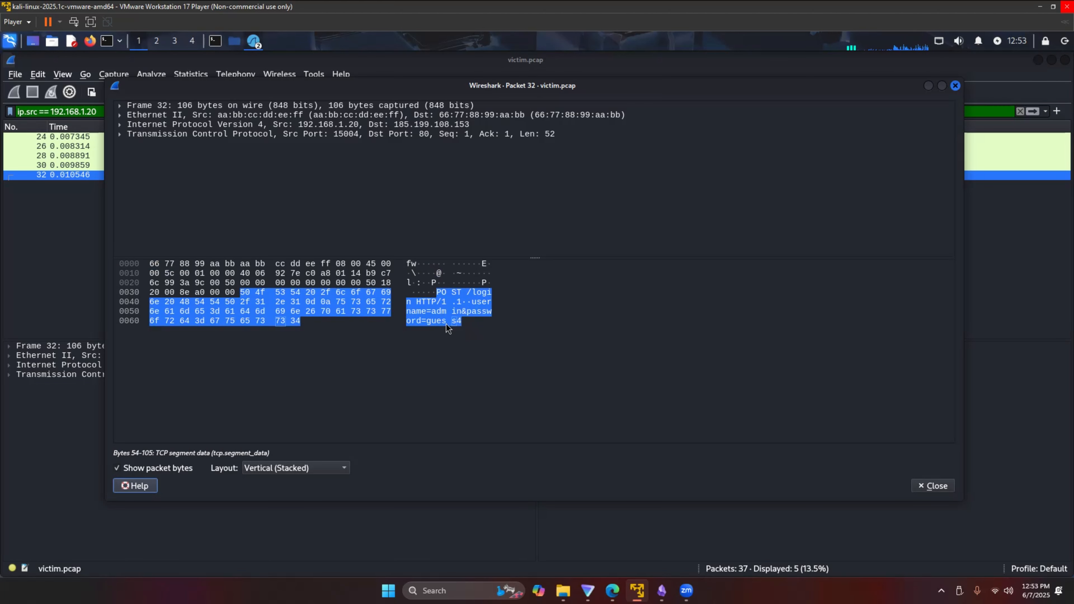
left_click(955, 85)
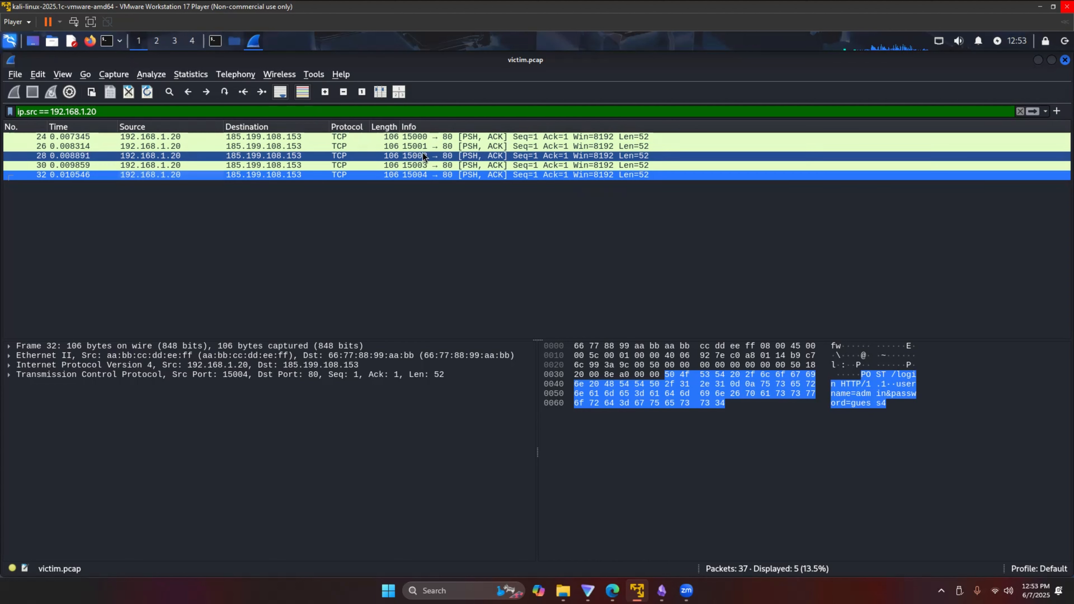
- Reopen packet 28 in a separate window, inspect its protocol layers and source MAC address bytes, and close it
double_click(357, 155)
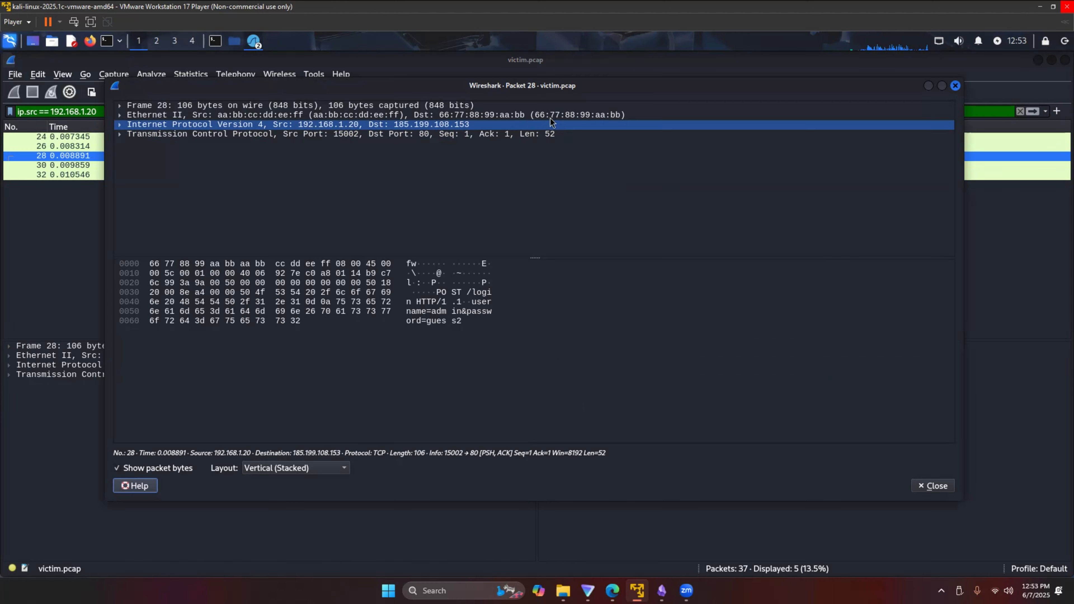
left_click(545, 115)
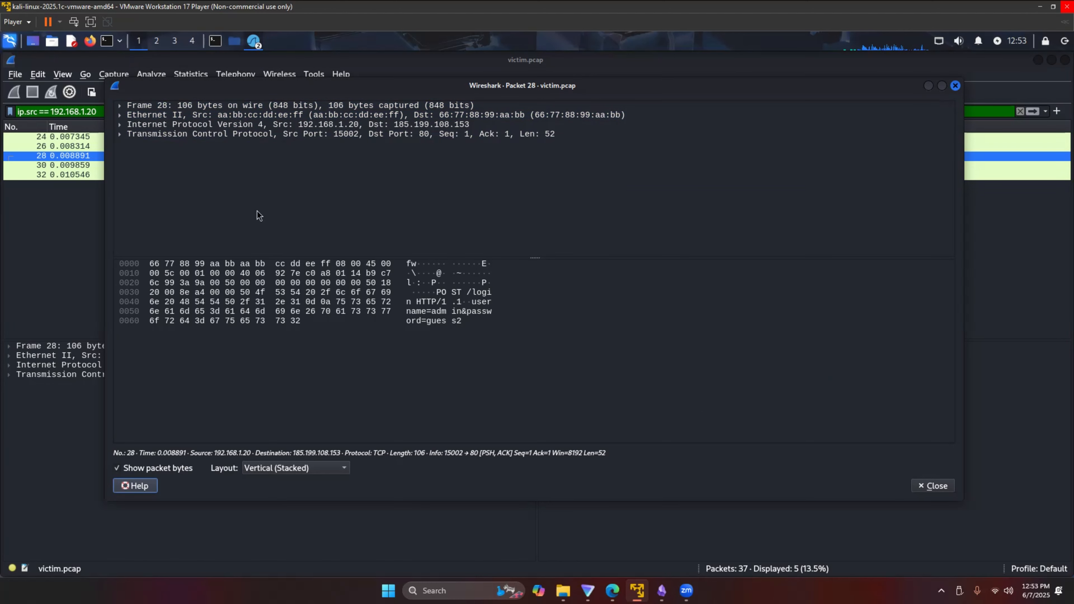
left_click(347, 312)
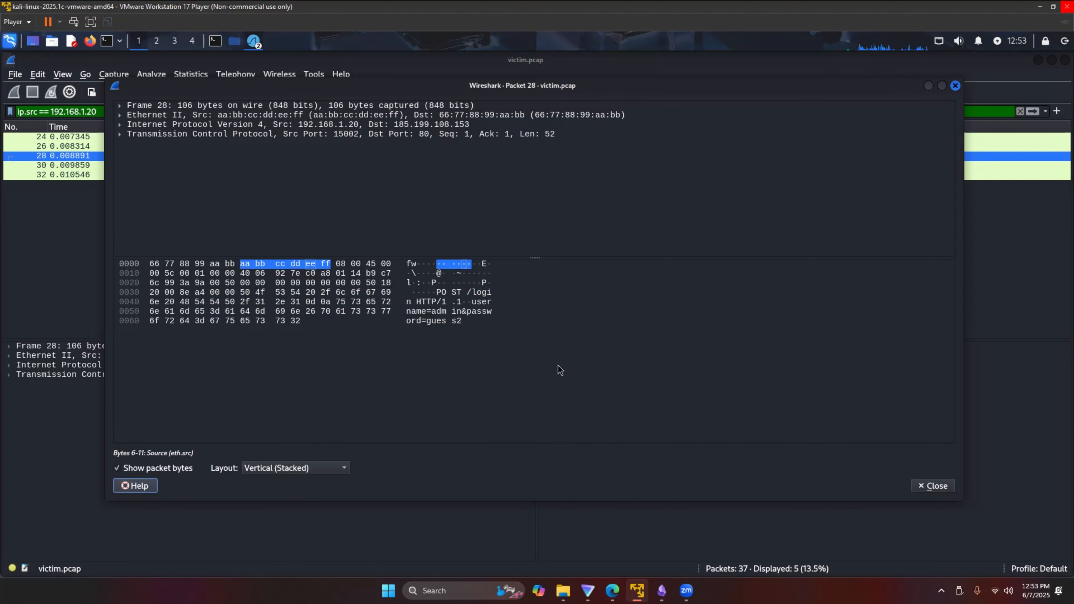
left_click(444, 263)
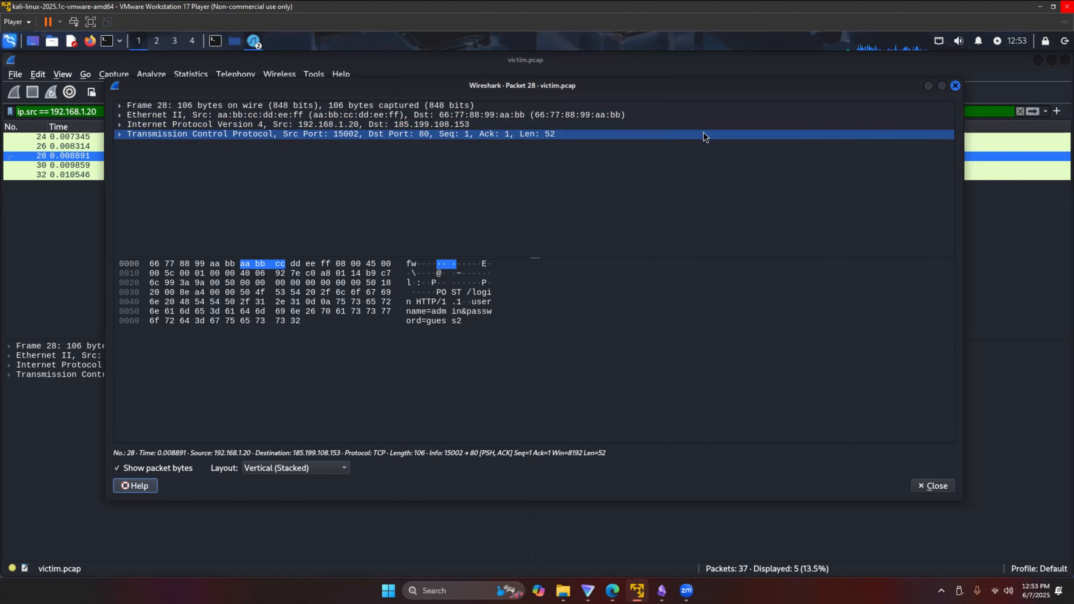
left_click(955, 86)
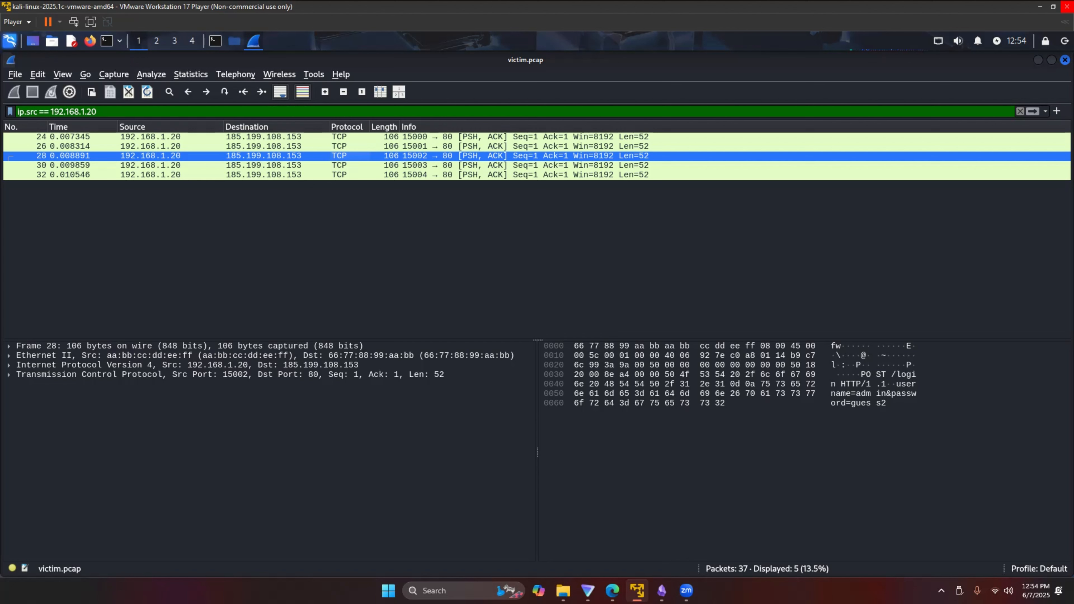
- Replace the display filter with dns.qry.name contains "leak" and apply it to show only the matching DNS queries
double_click(67, 109)
key("BackSpace")
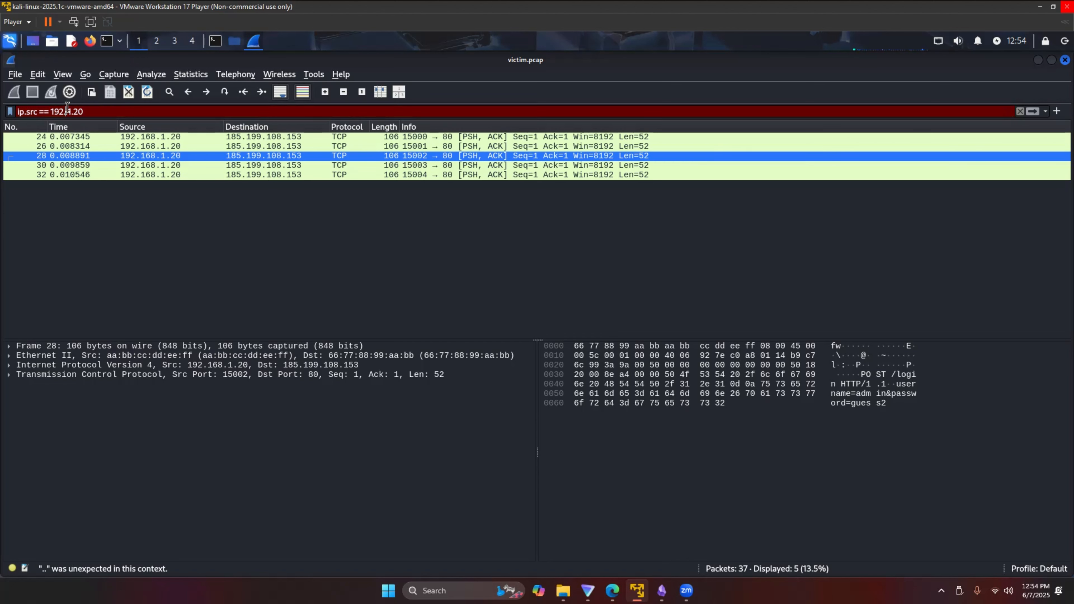
triple_click(78, 110)
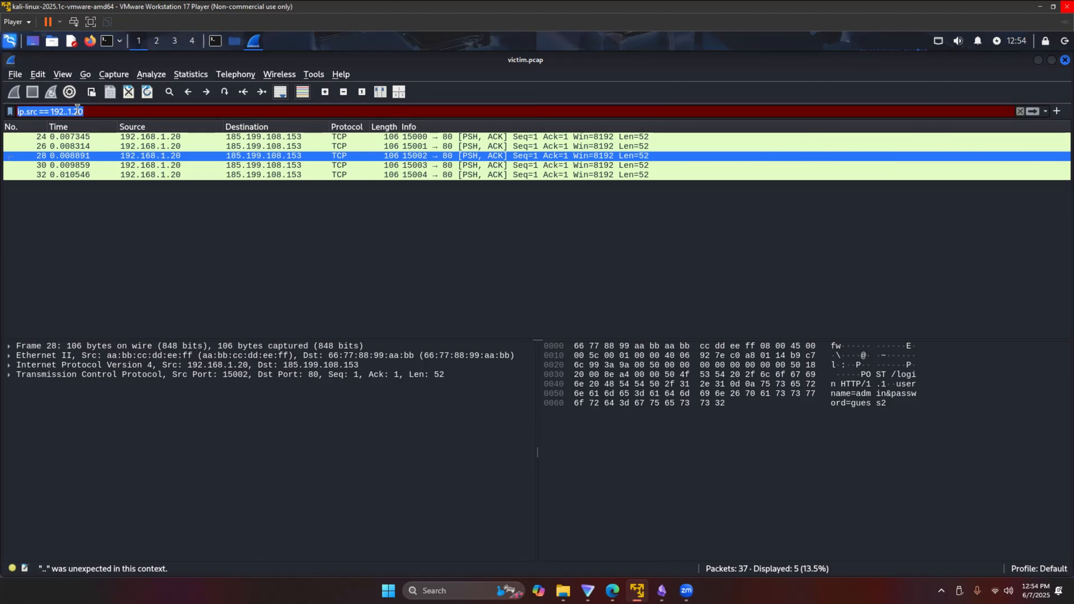
key("BackSpace")
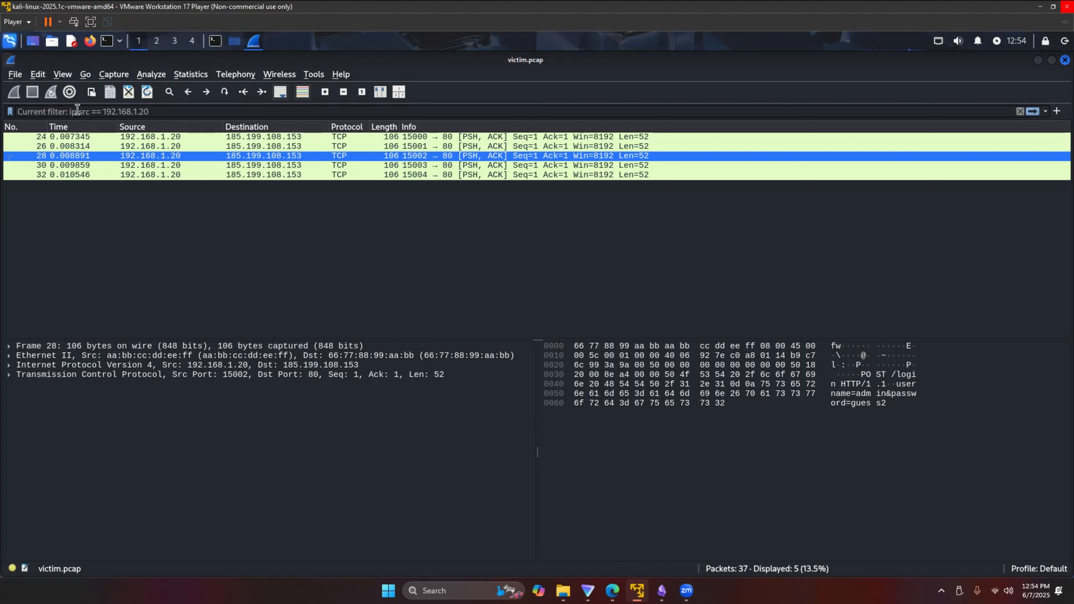
type("dns")
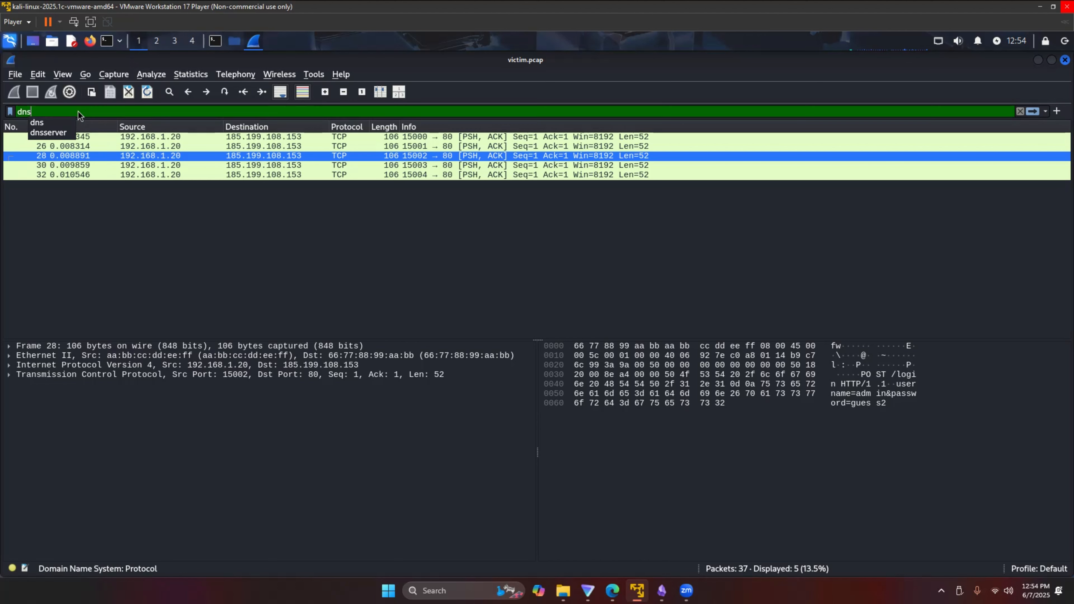
type(".")
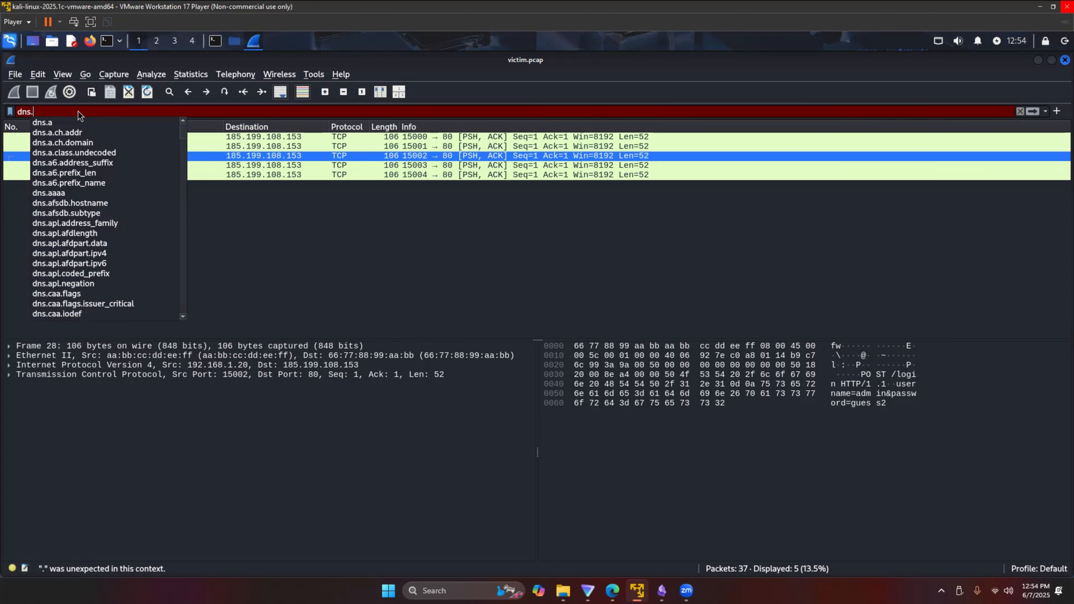
type("q")
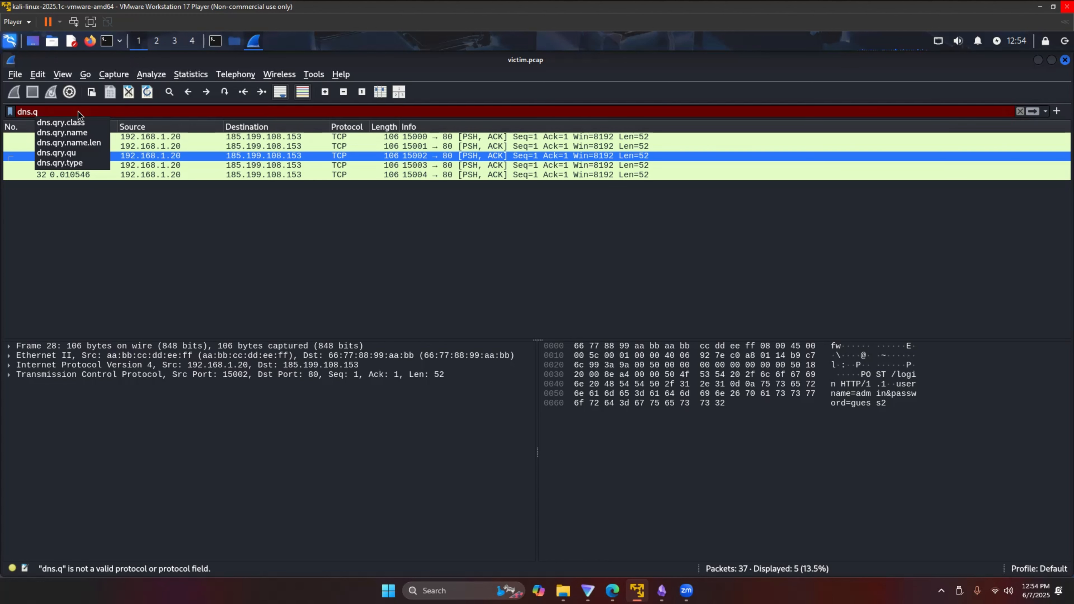
type("ry.nMed")
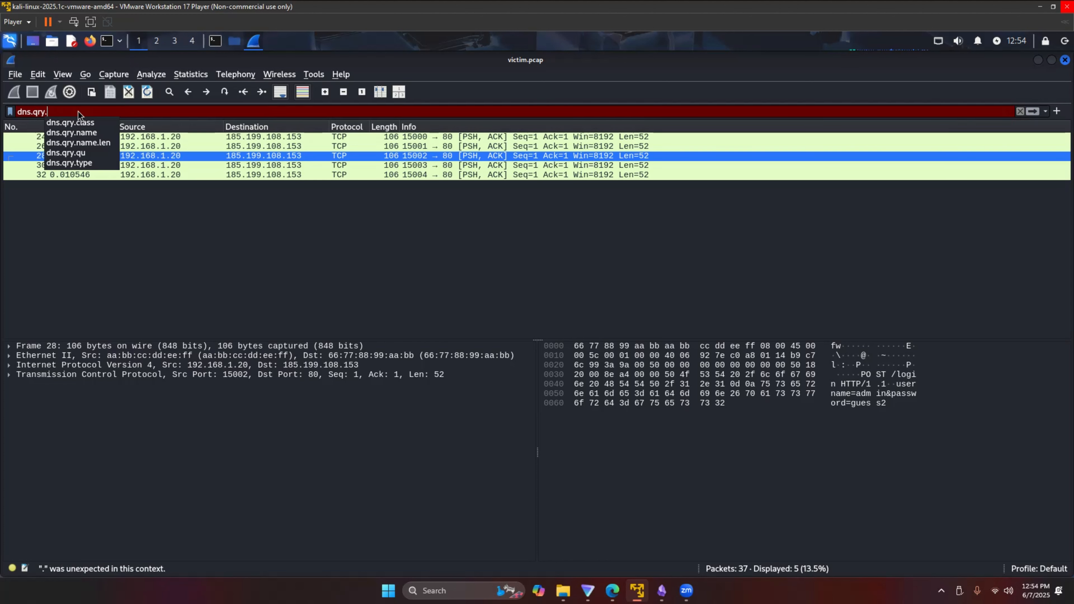
key("BackSpace")
key("BackSpace")
key("BackSpace")
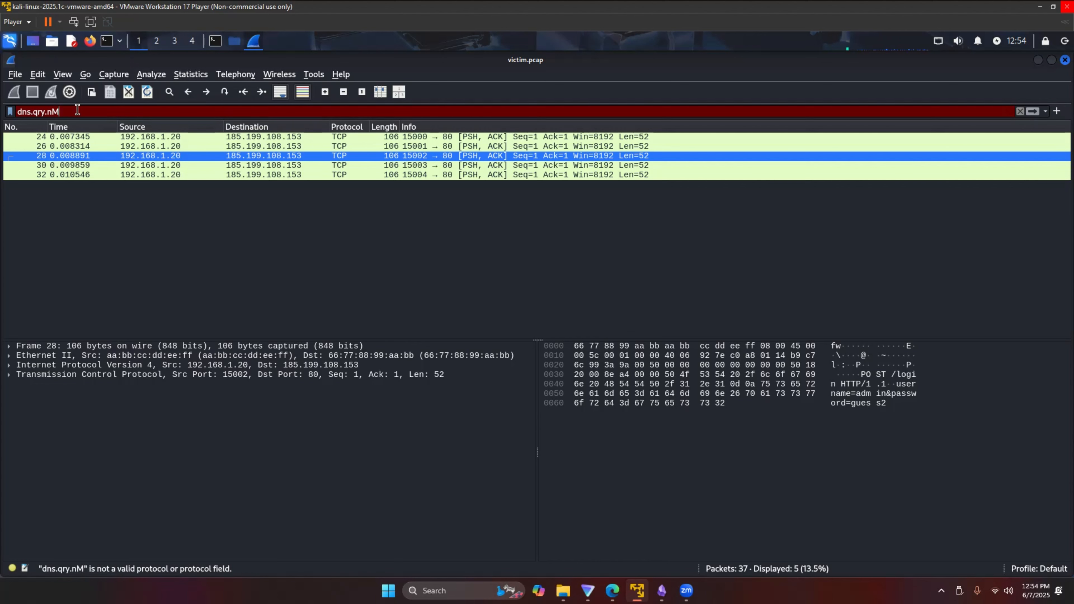
type("a")
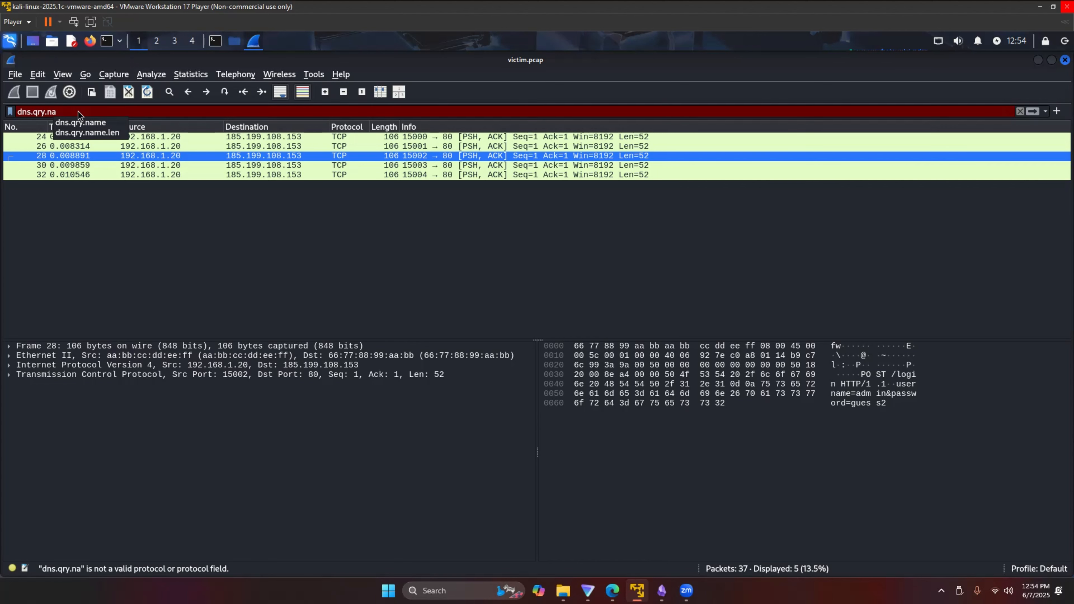
type("me contas")
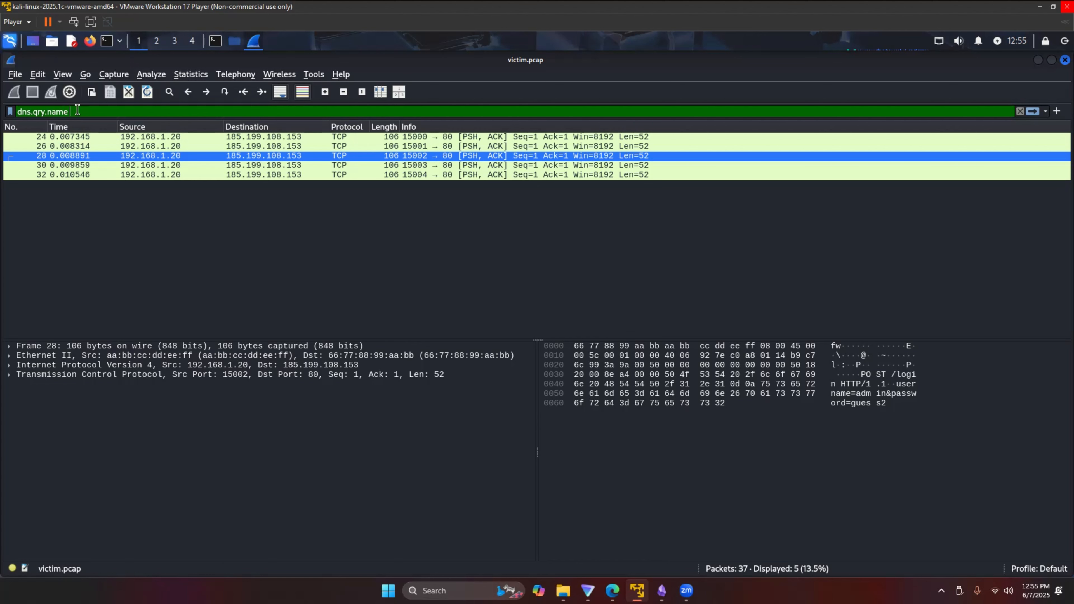
key("BackSpace")
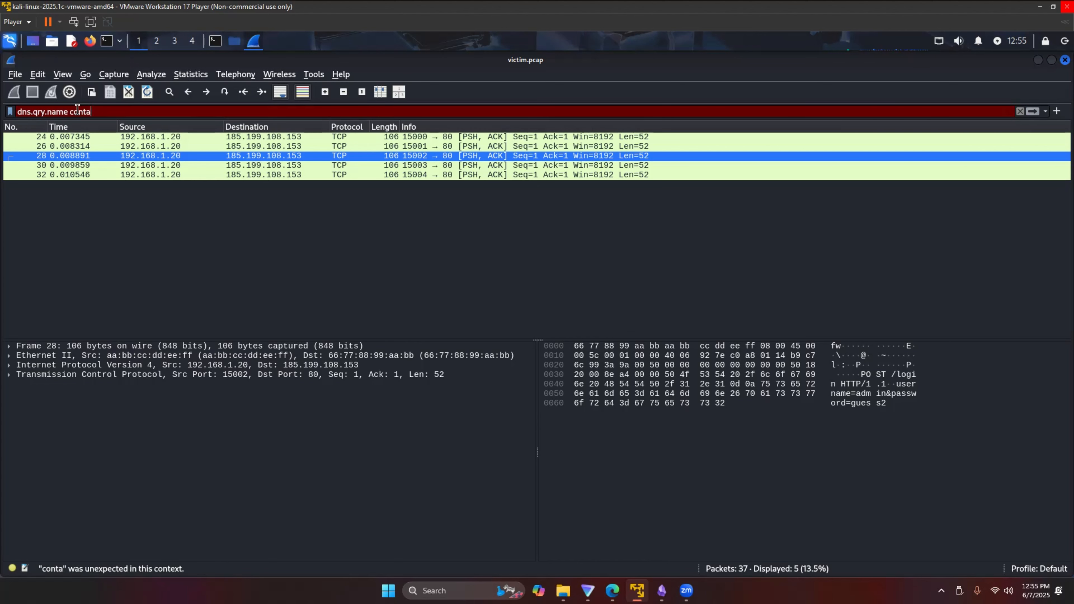
type("in")
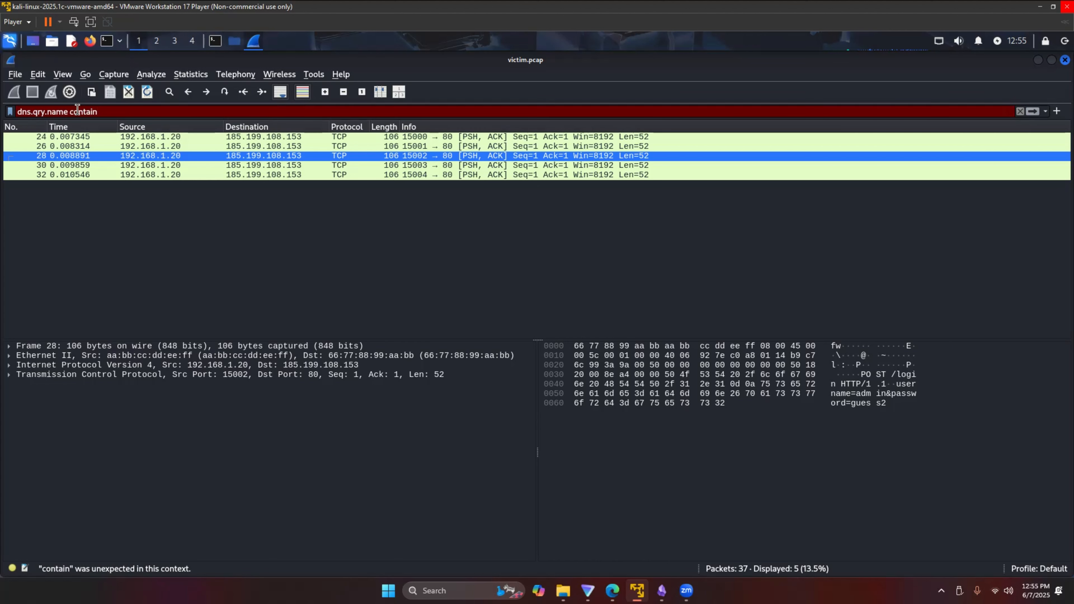
type("s ")
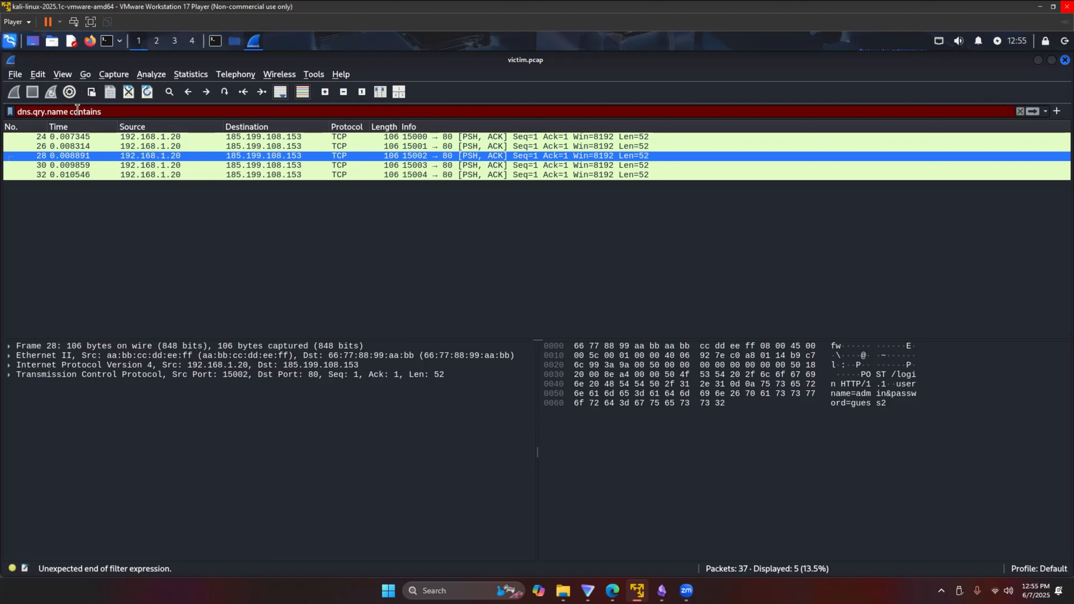
type("\"")
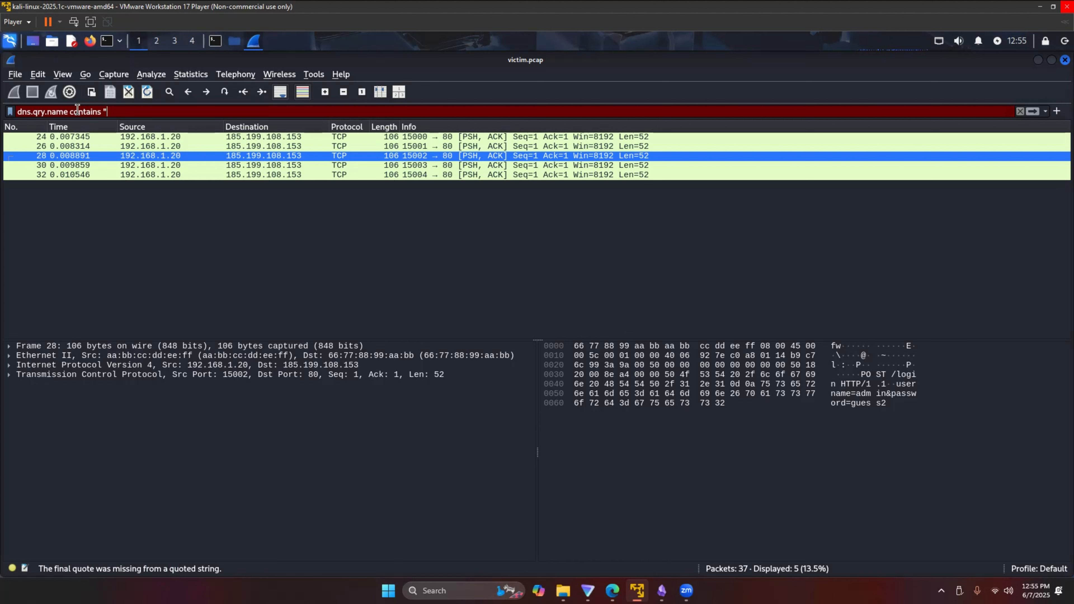
type("L")
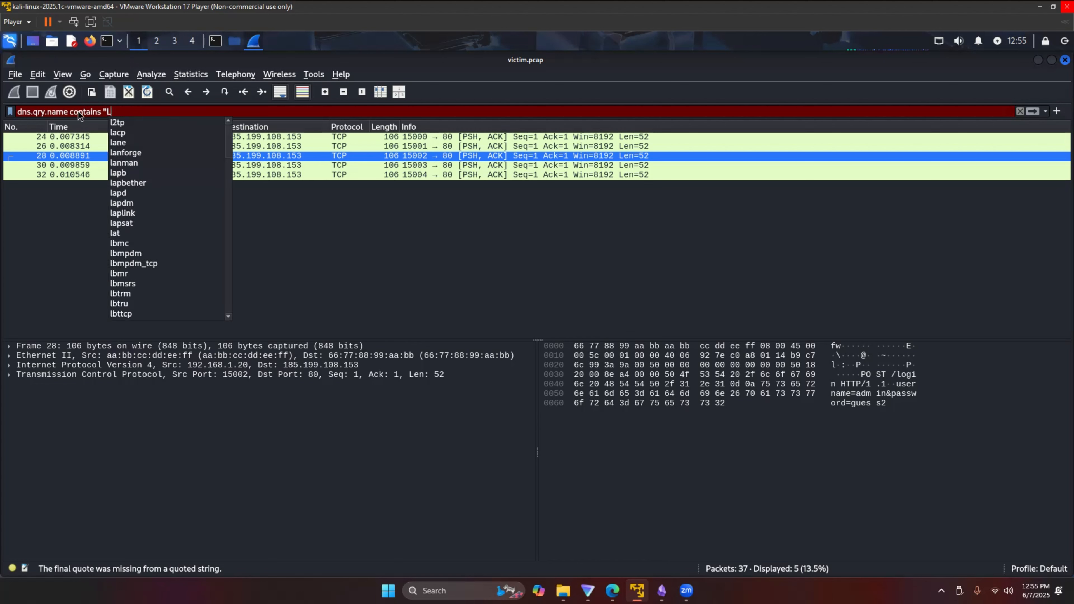
key("BackSpace")
type("l")
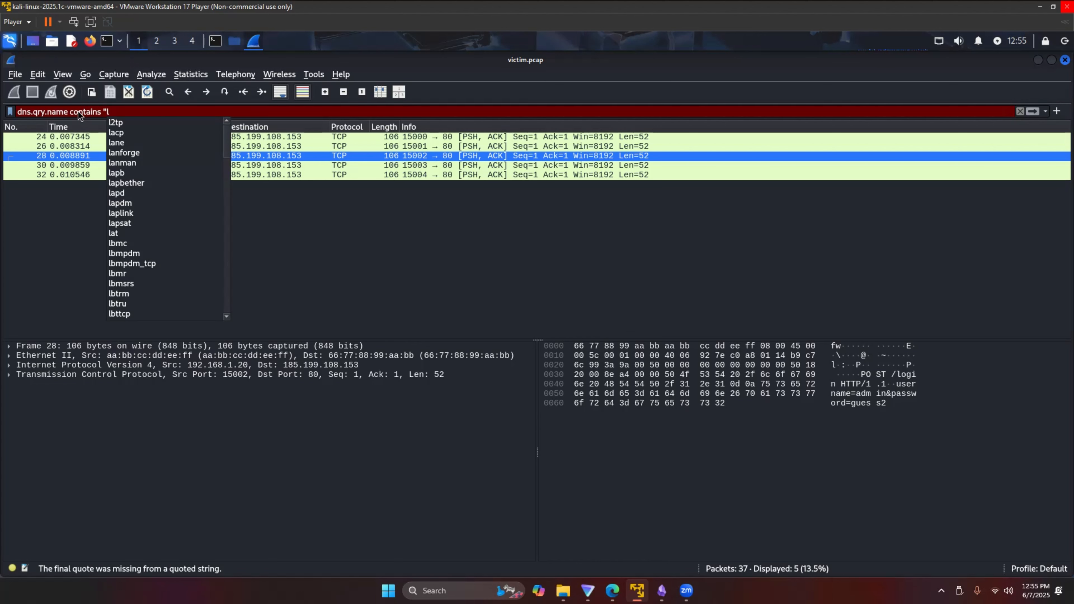
type("ea")
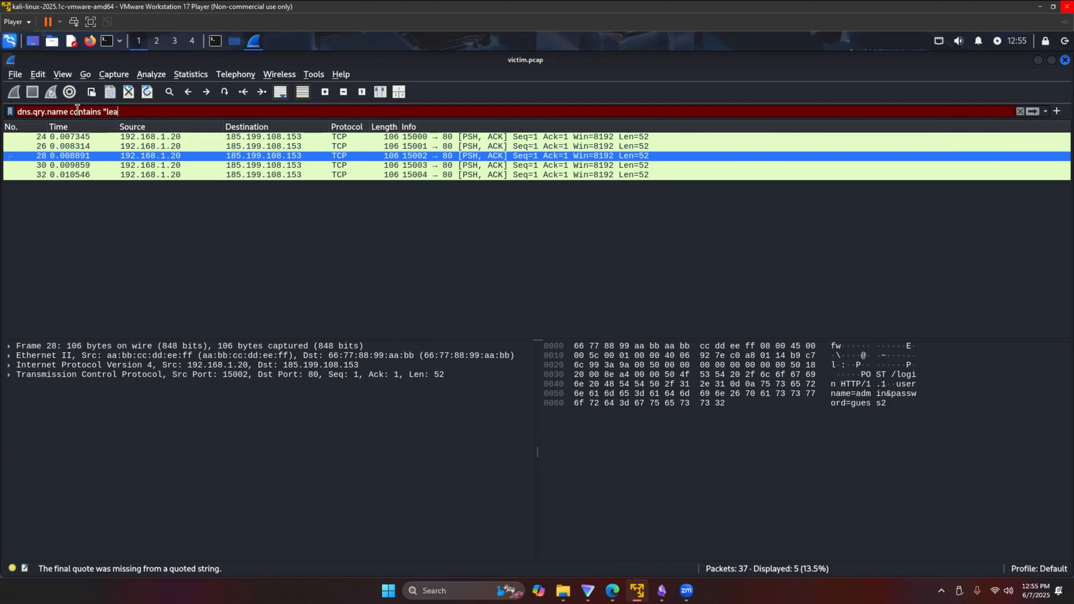
type("k\"")
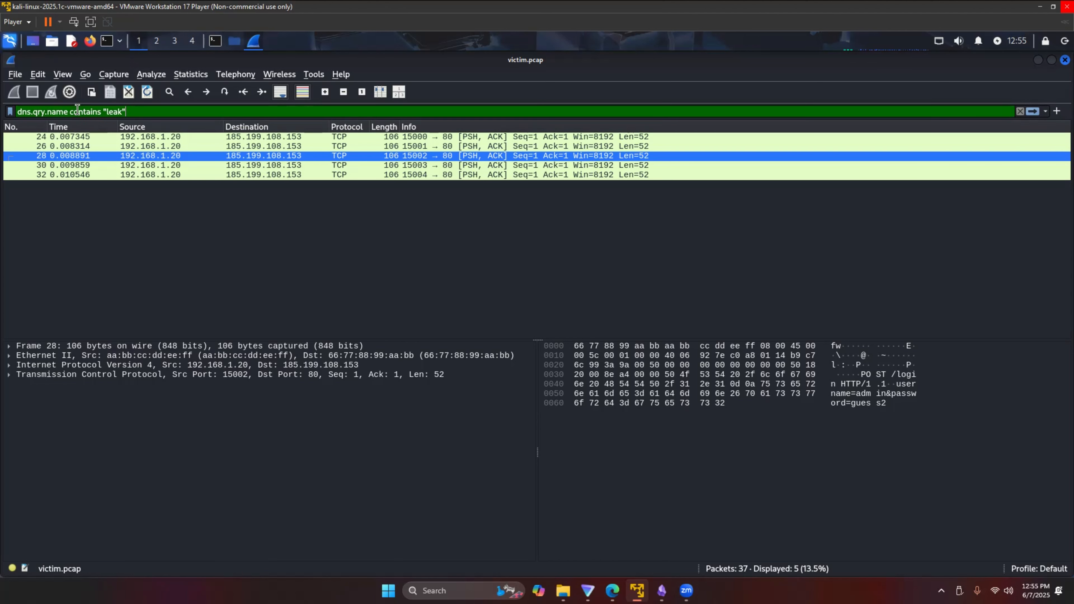
key("Return")
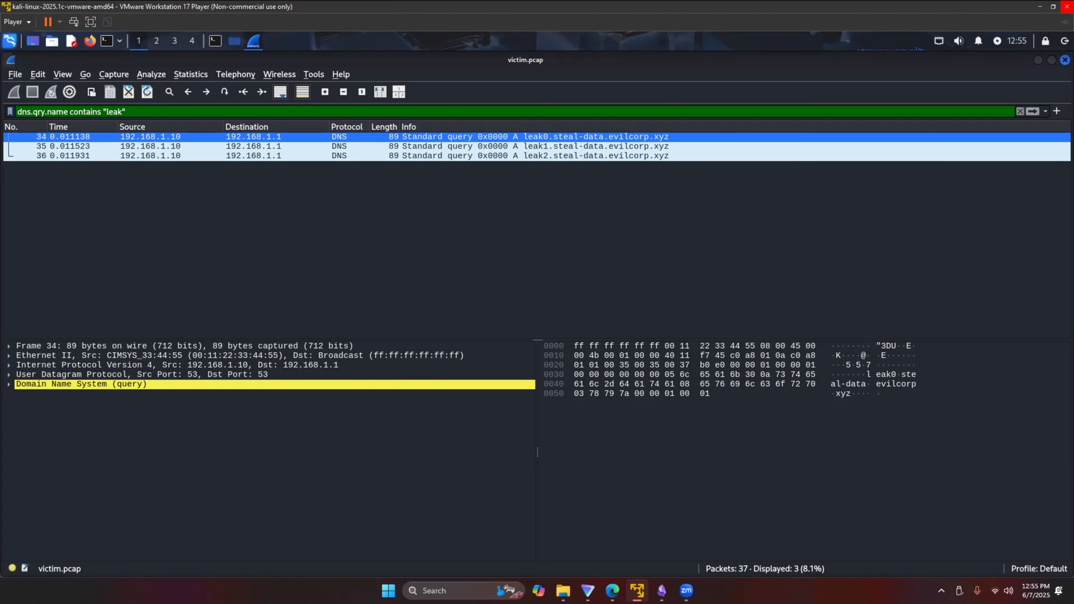
- Open packet 34 in a separate window, examine its DNS query name and IPv4 source address, and close it
double_click(162, 137)
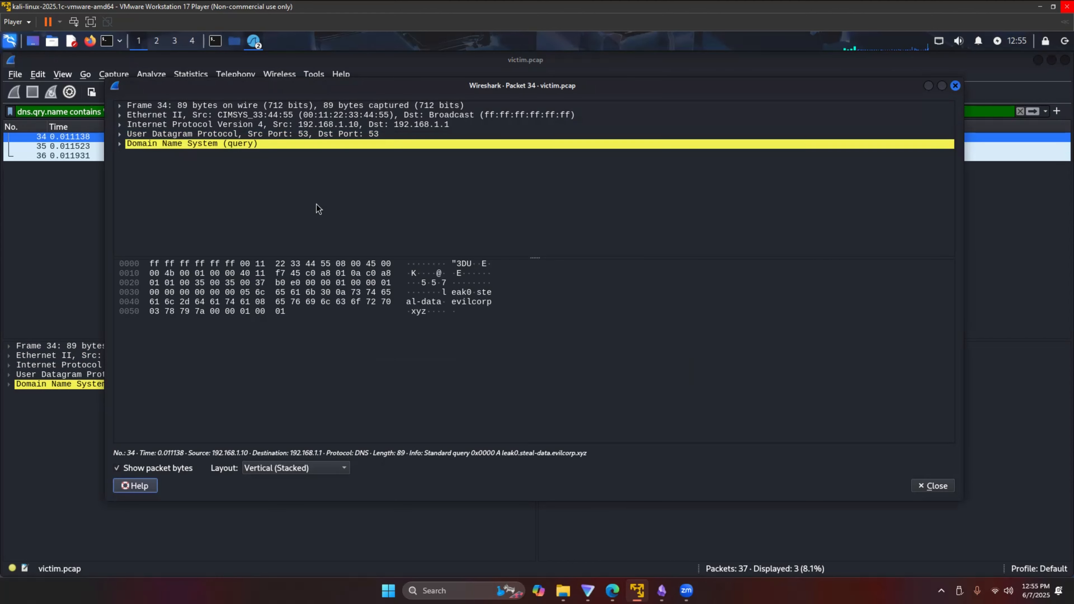
left_click(465, 301)
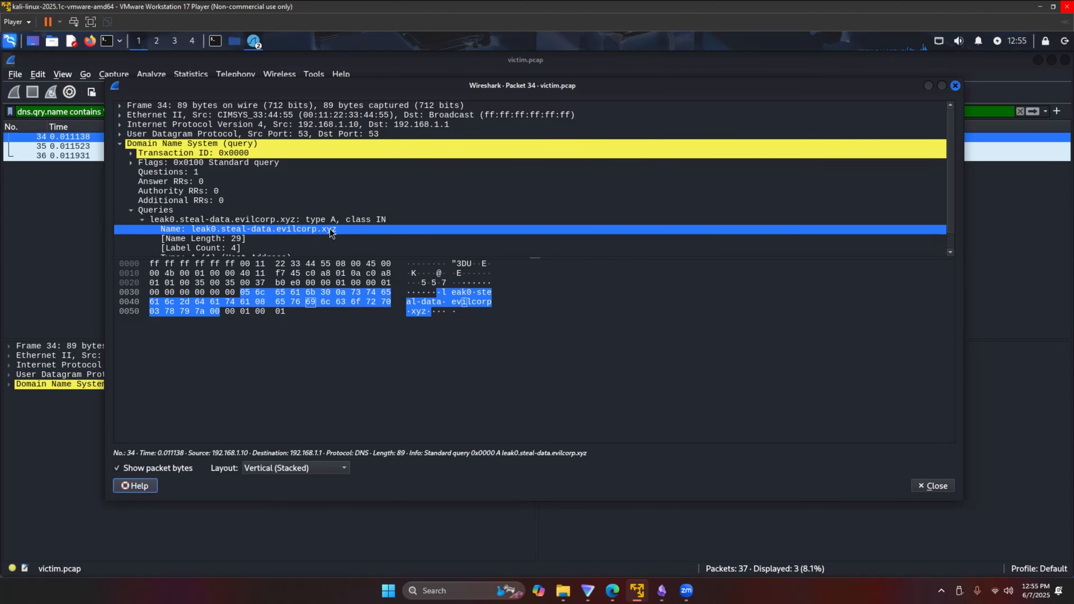
scroll(331, 233, "down", 1)
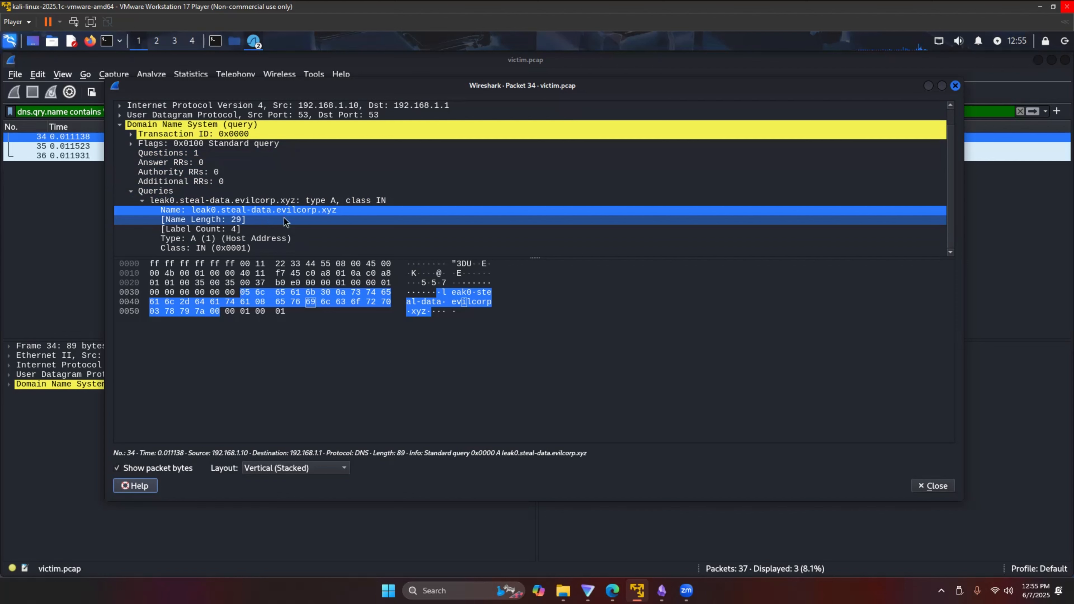
scroll(224, 188, "up", 1)
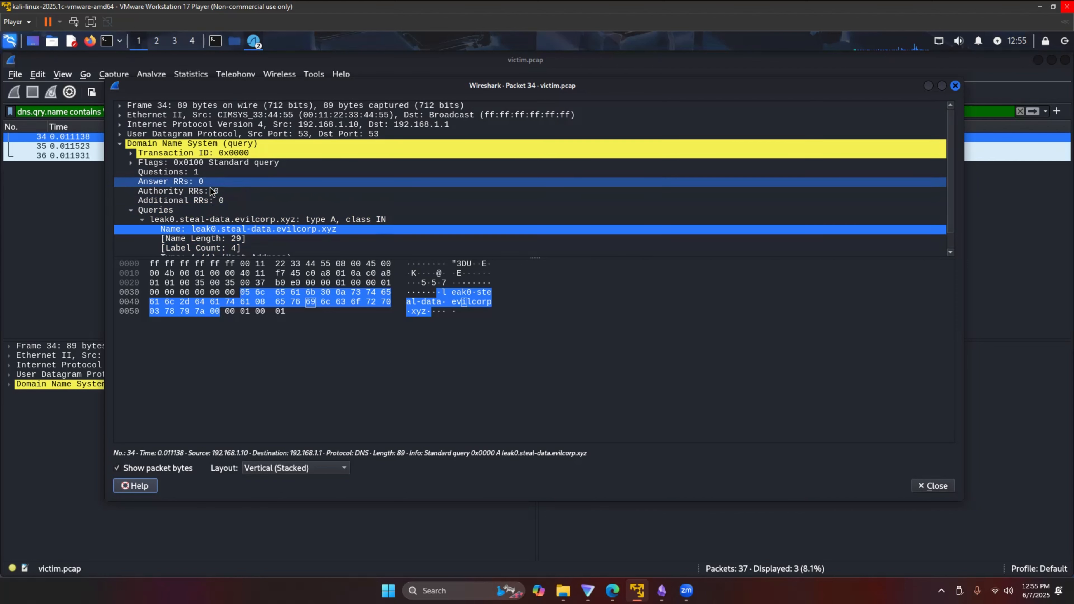
left_click(120, 125)
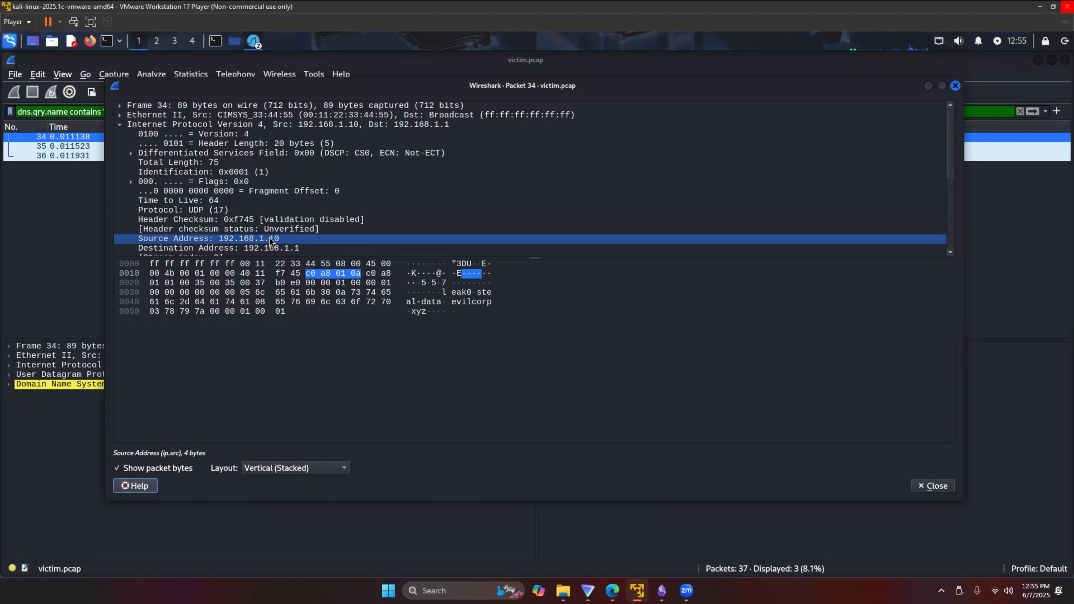
left_click(956, 86)
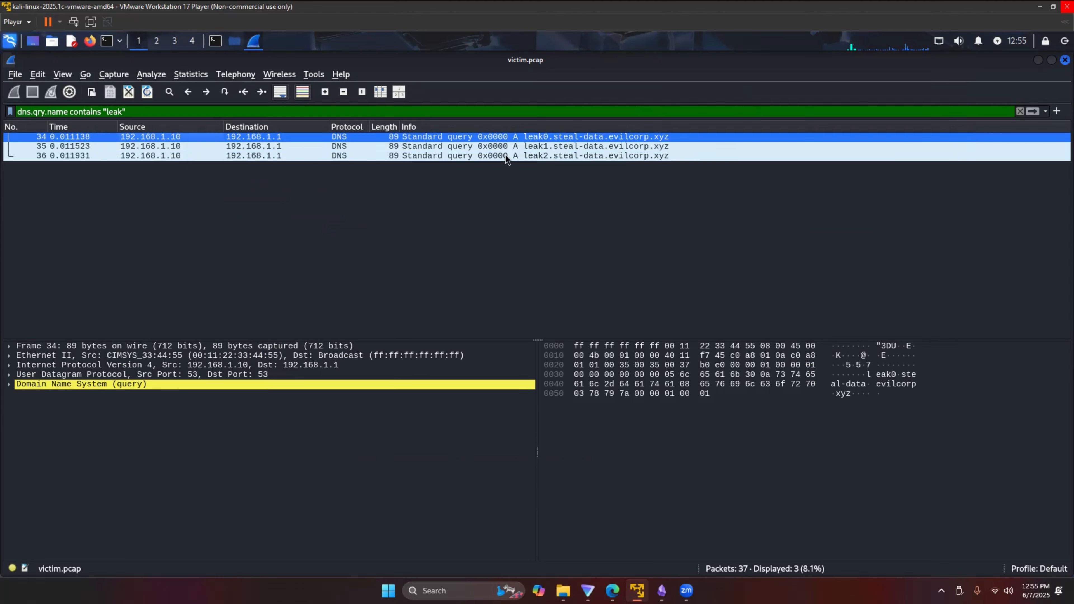
- Open packet 35 in a separate window, examine its DNS query, transaction ID bytes and IPv4 header fields, and close it
double_click(331, 145)
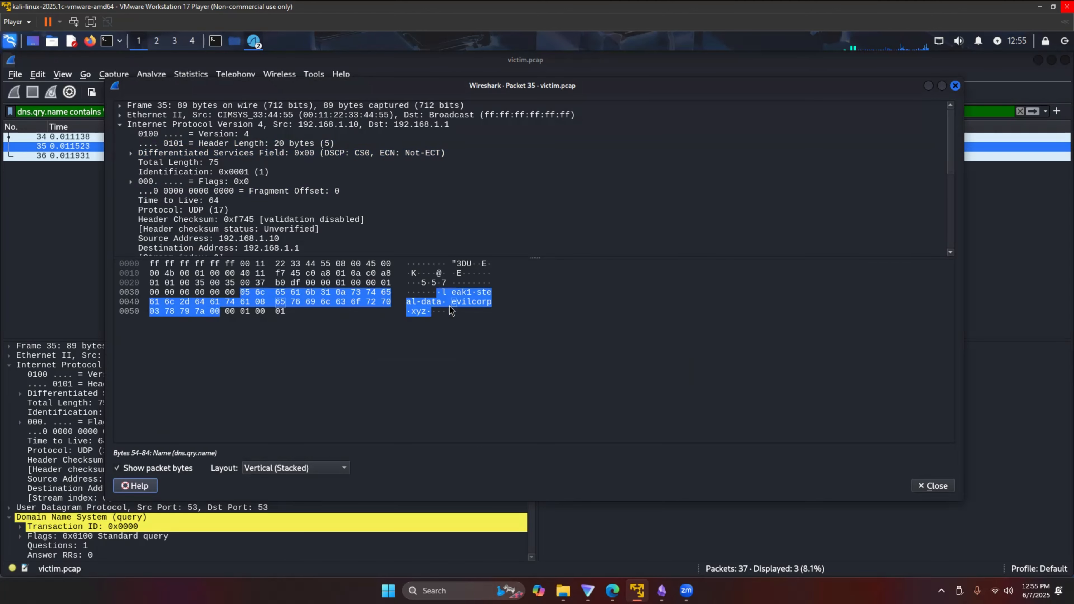
left_click(450, 307)
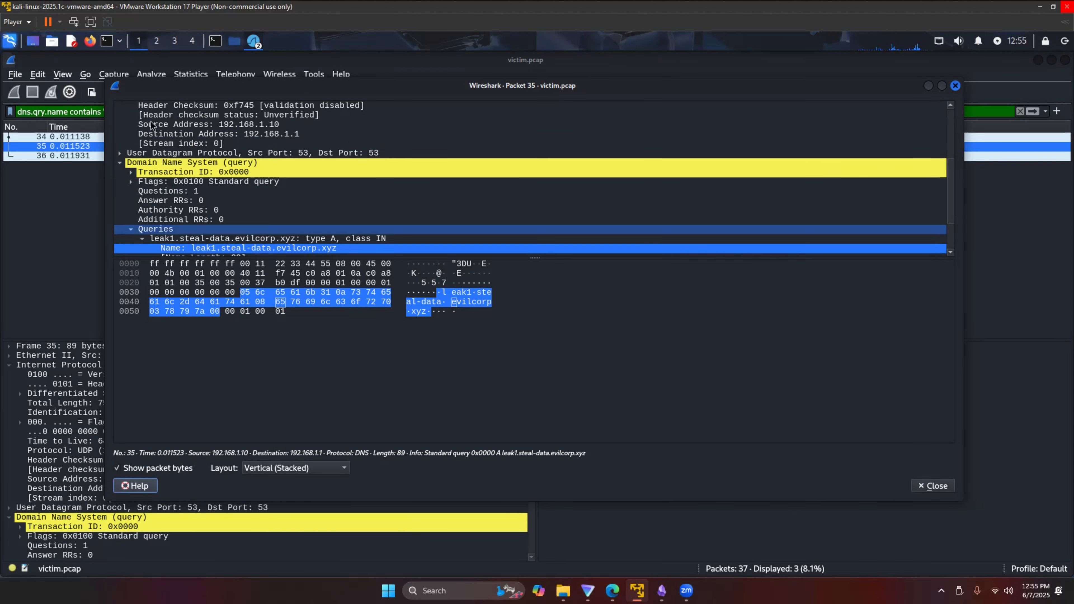
scroll(220, 171, "up", 4)
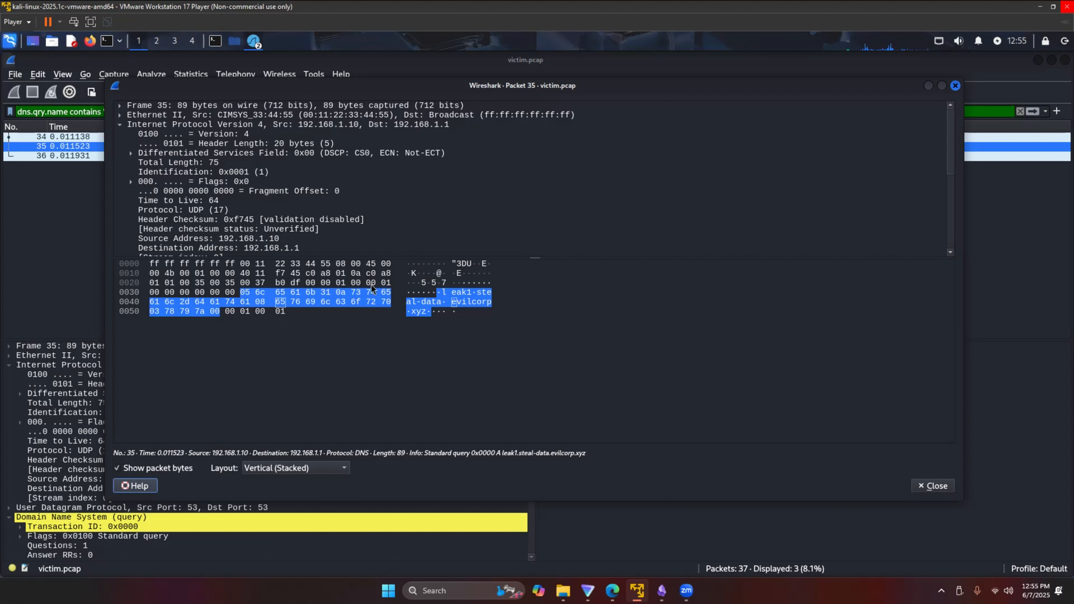
scroll(317, 250, "down", 6)
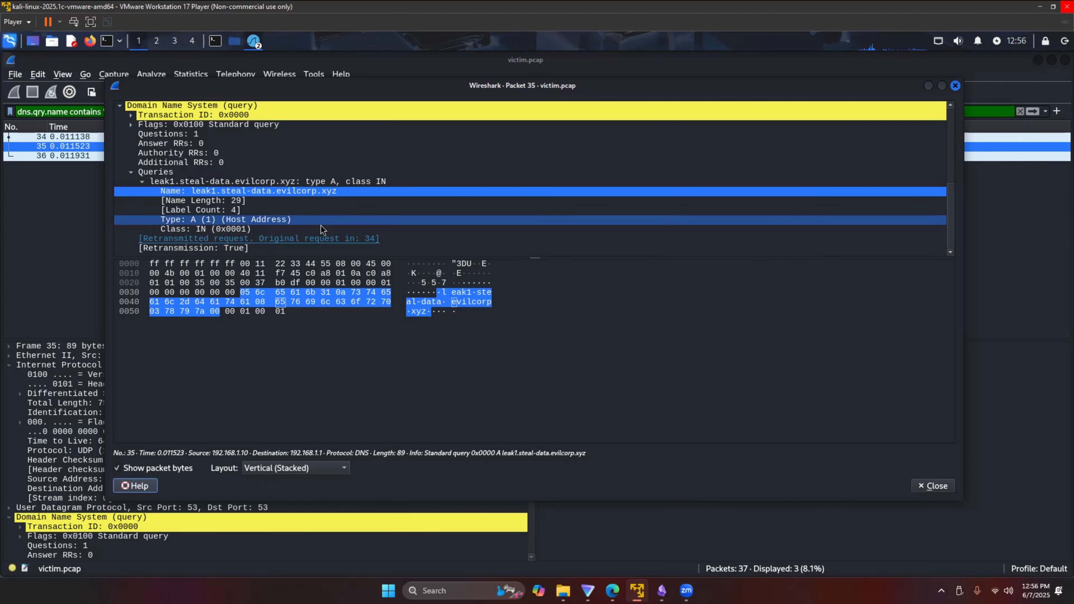
left_click(457, 278)
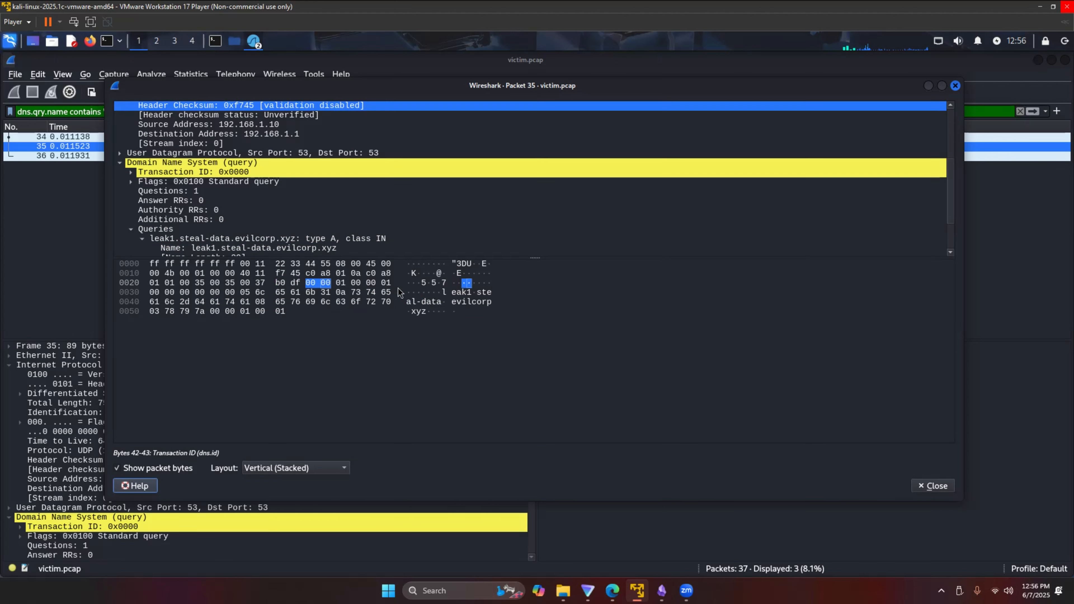
scroll(305, 240, "down", 2)
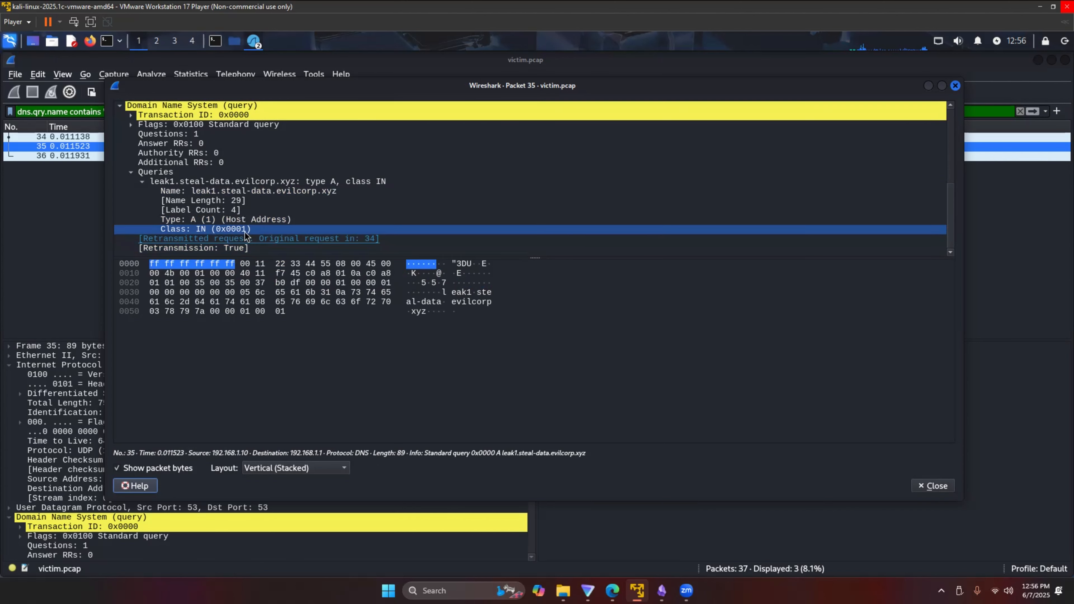
scroll(305, 240, "up", 4)
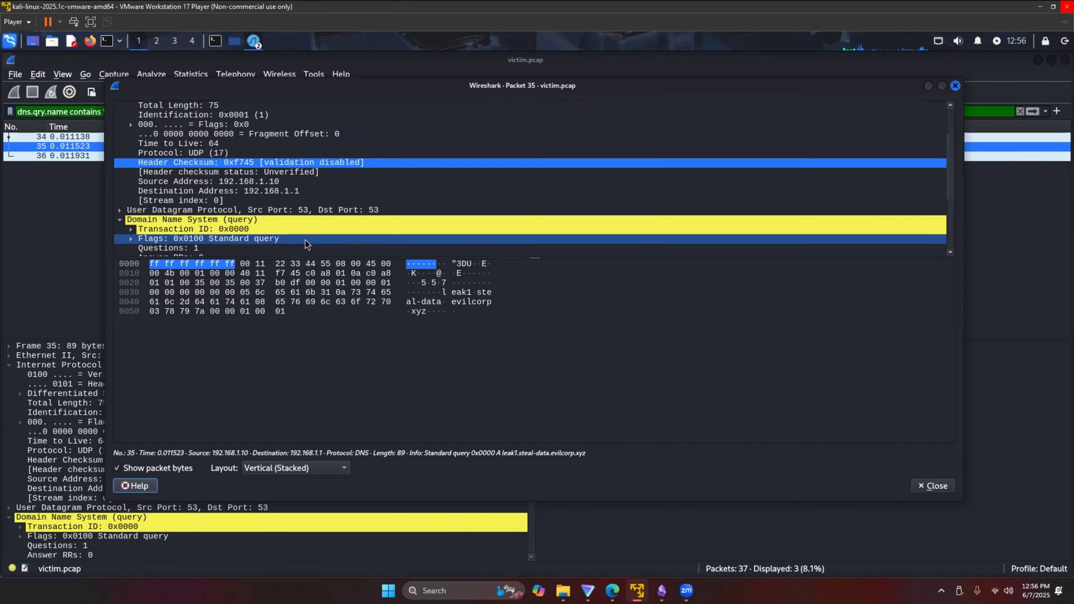
left_click(955, 86)
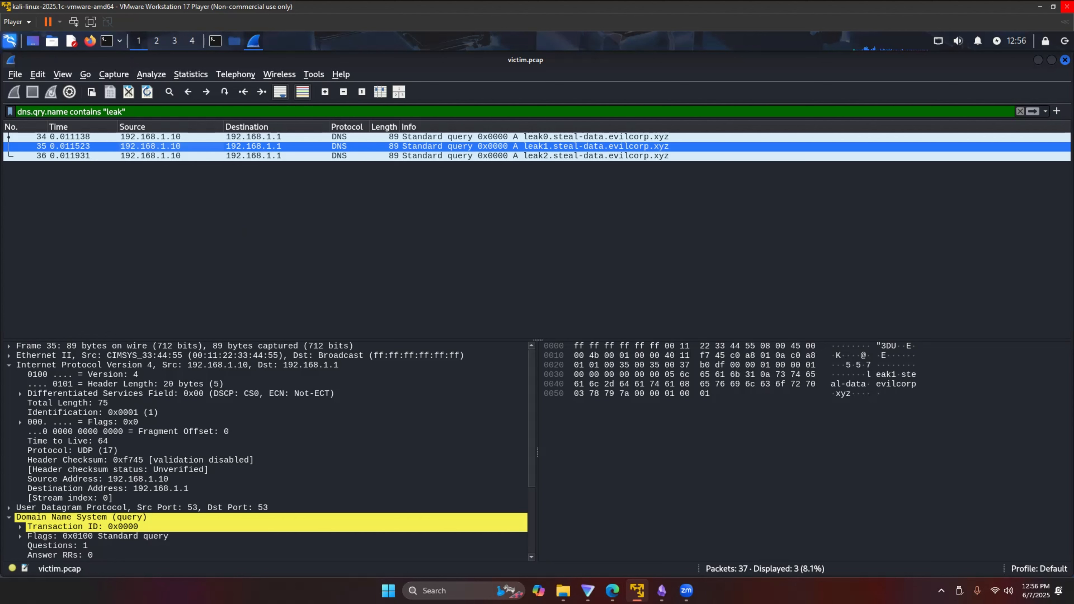
scroll(259, 357, "down", 1)
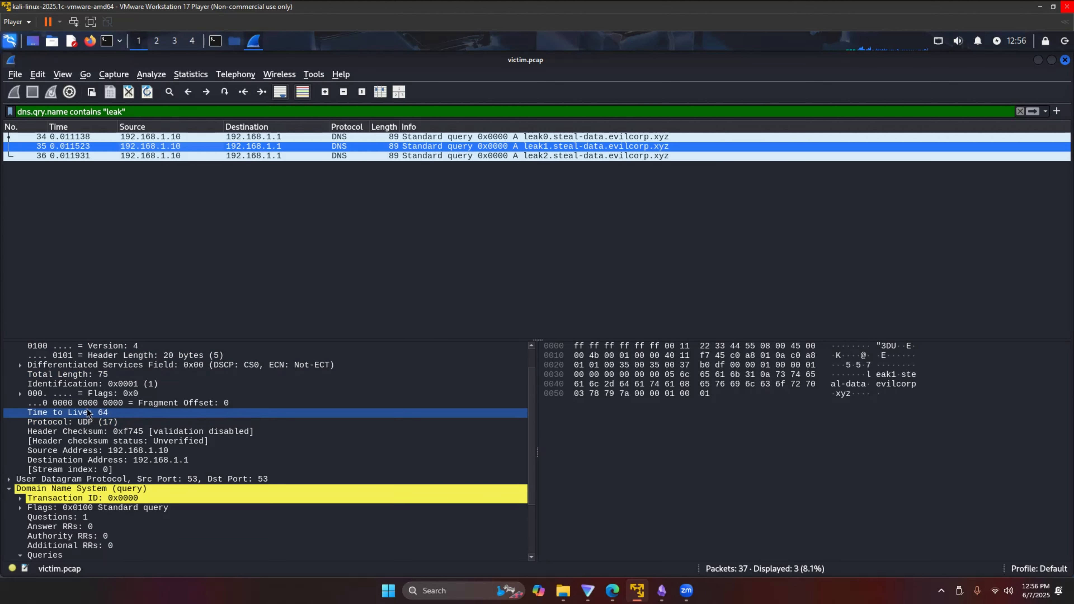